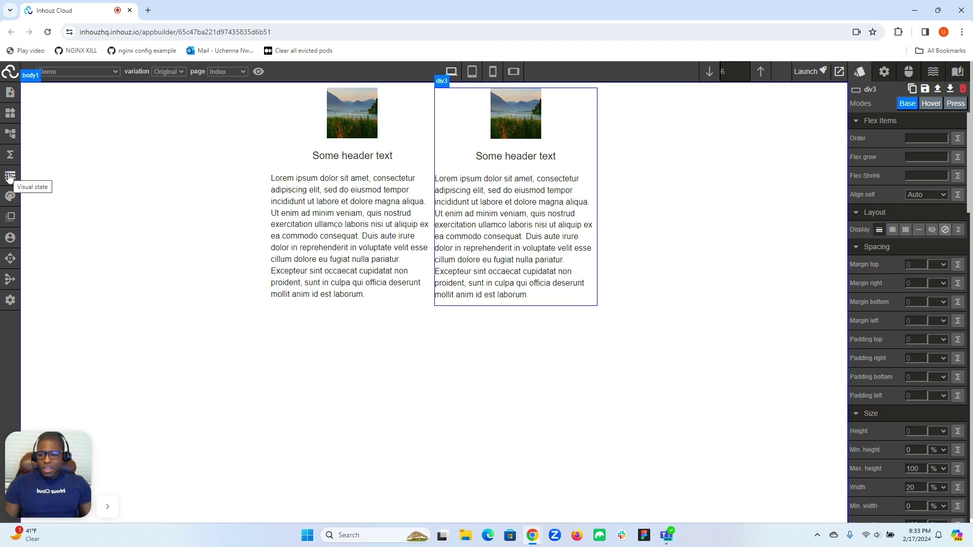
Browse the live app data JSON, then put the caret in the empty initial app data object.
{"action": "left_click", "coordinate": [9, 177]}
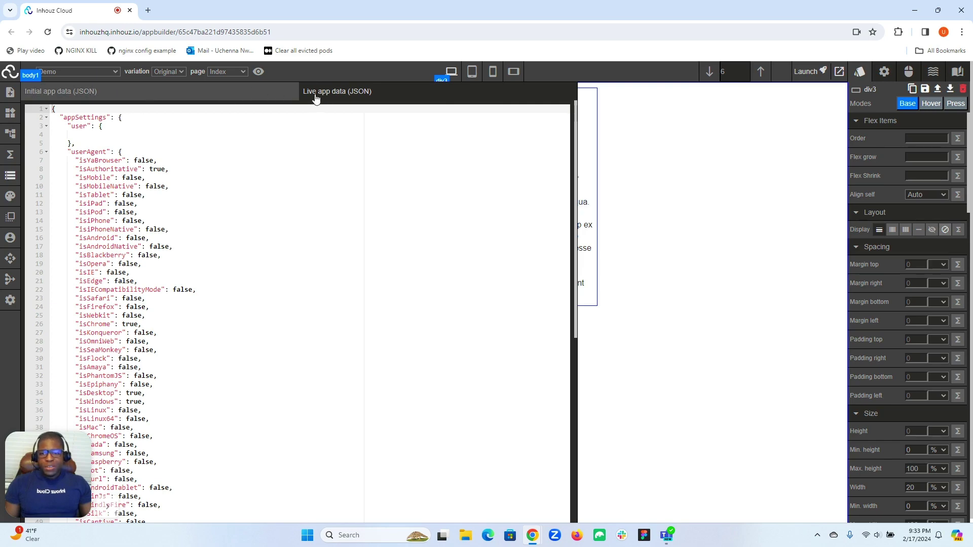
{"action": "scroll", "coordinate": [290, 154], "scroll_direction": "down", "scroll_amount": 6}
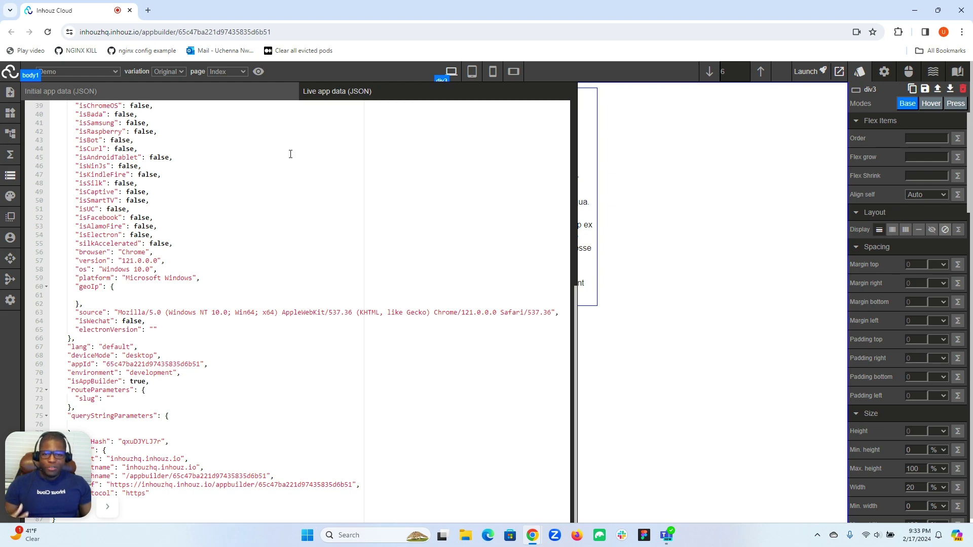
{"action": "scroll", "coordinate": [291, 154], "scroll_direction": "up", "scroll_amount": 5}
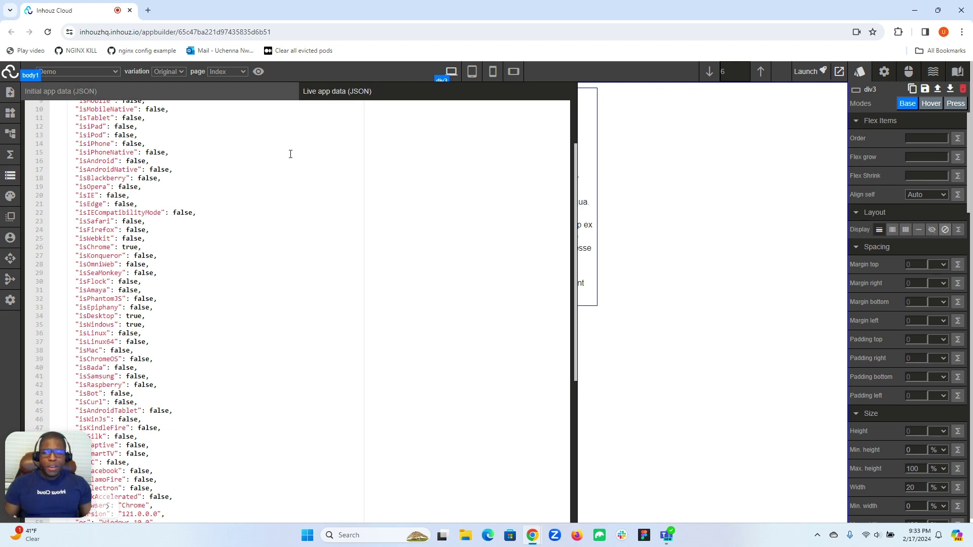
{"action": "scroll", "coordinate": [290, 153], "scroll_direction": "up", "scroll_amount": 2}
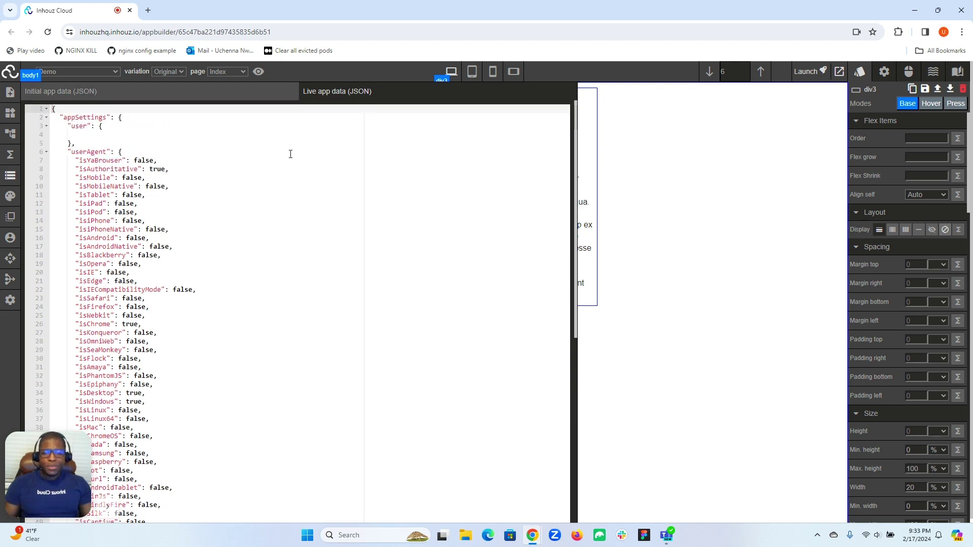
{"action": "left_click", "coordinate": [228, 99]}
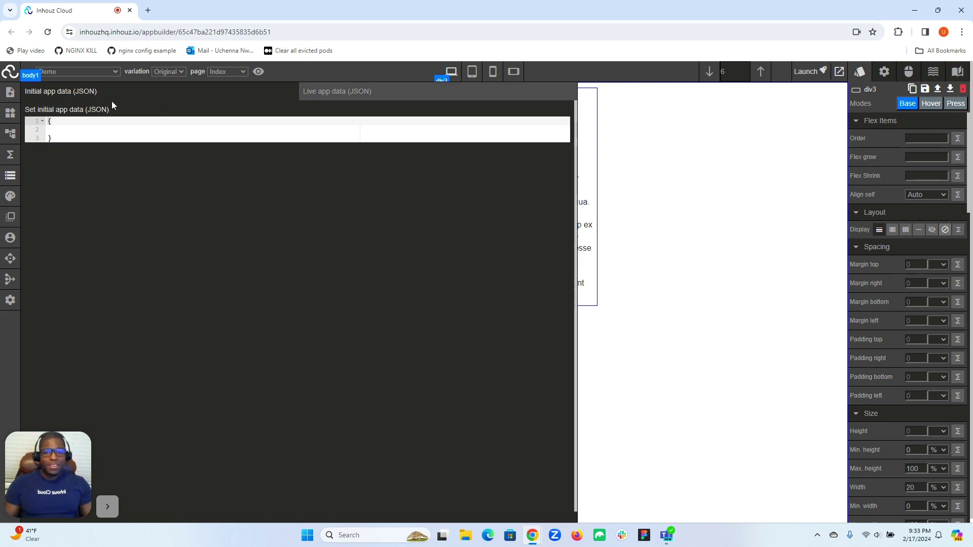
{"action": "left_click", "coordinate": [88, 131]}
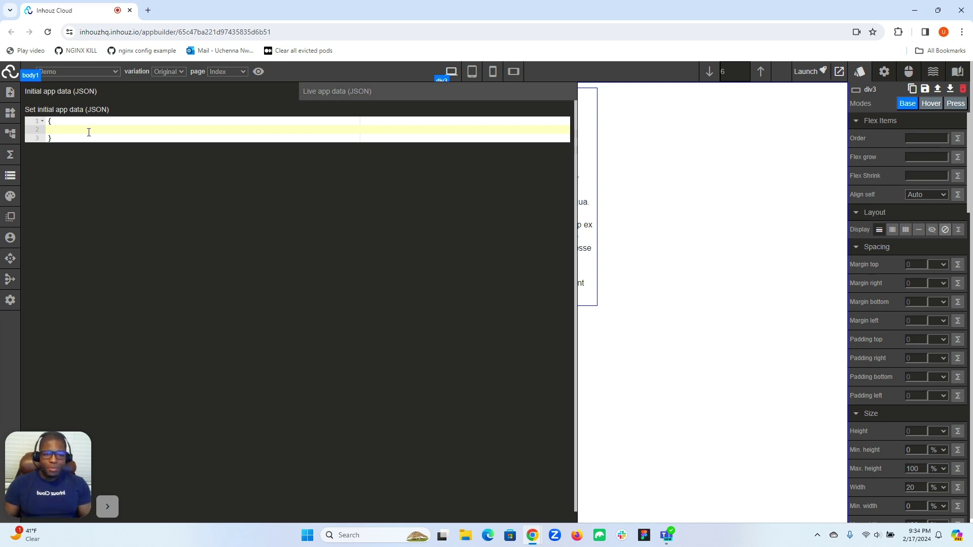
{"action": "left_click", "coordinate": [10, 175]}
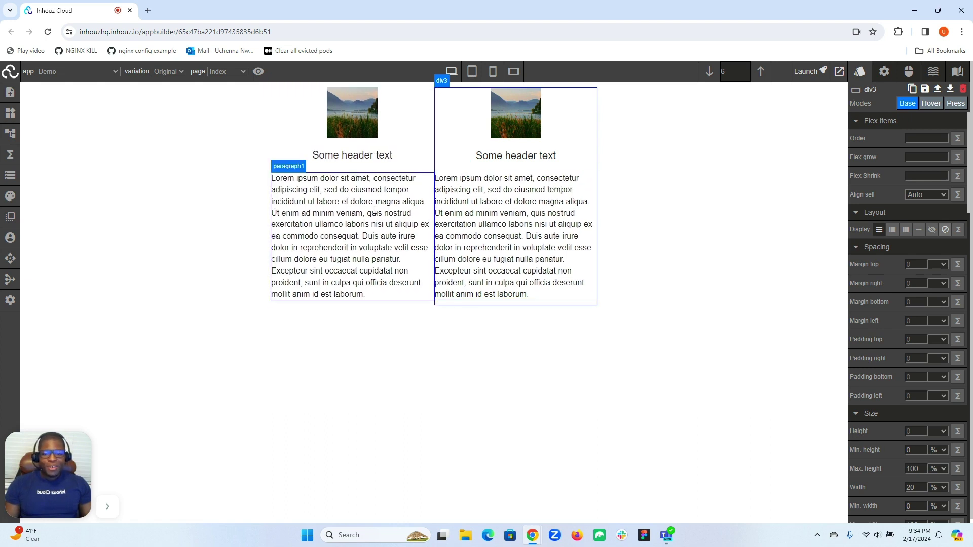
{"action": "left_click", "coordinate": [510, 200]}
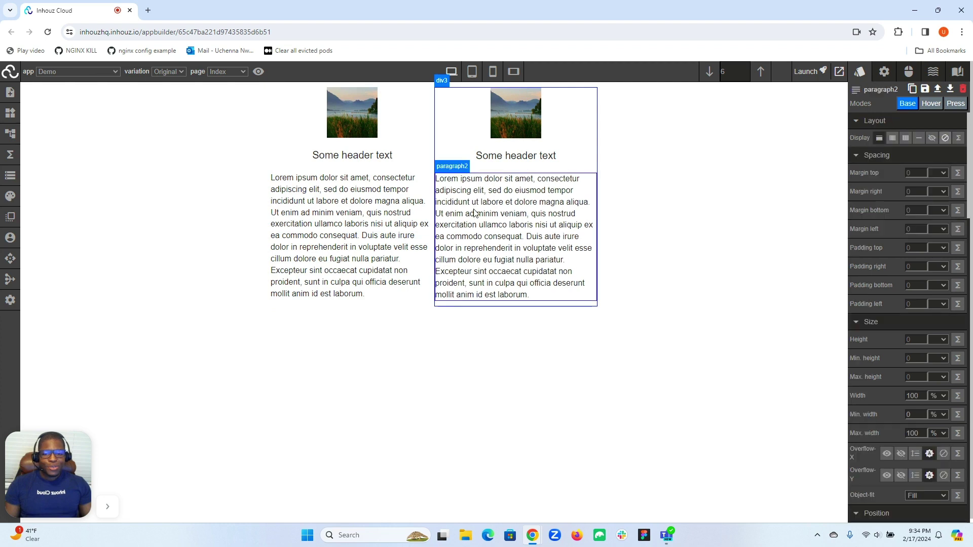
{"action": "left_click", "coordinate": [397, 213]}
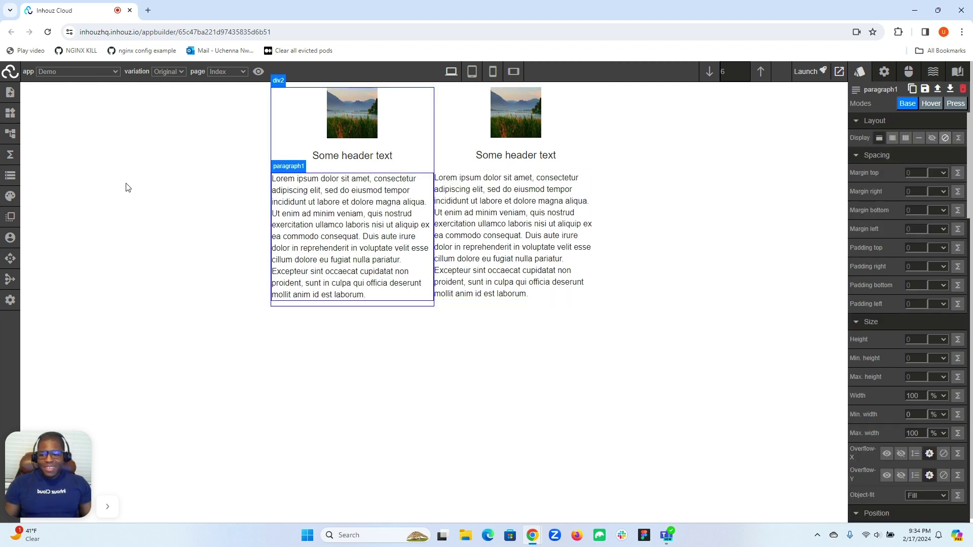
{"action": "left_click", "coordinate": [10, 176]}
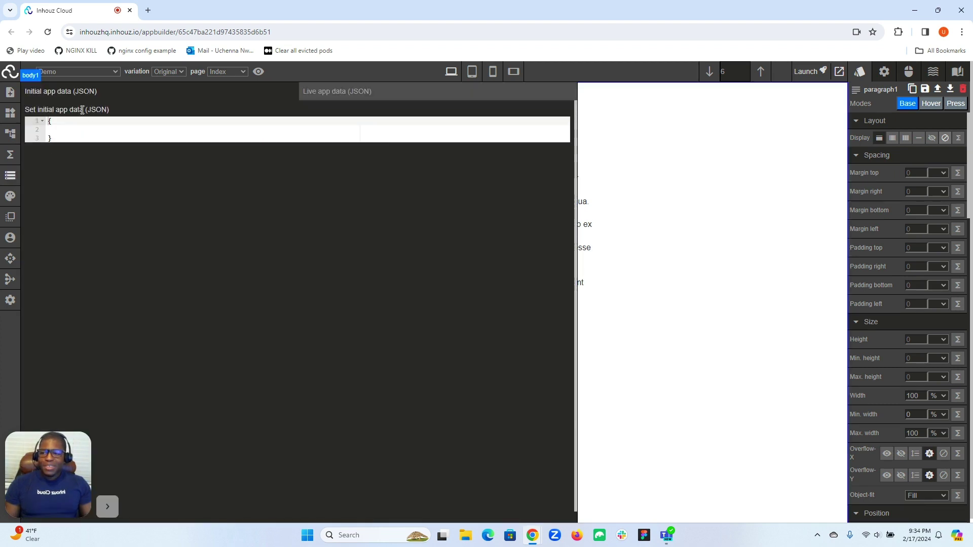
Enter headerText1 "Header one" and headerText2 "Header two" in the initial app data.
{"action": "left_click", "coordinate": [74, 128]}
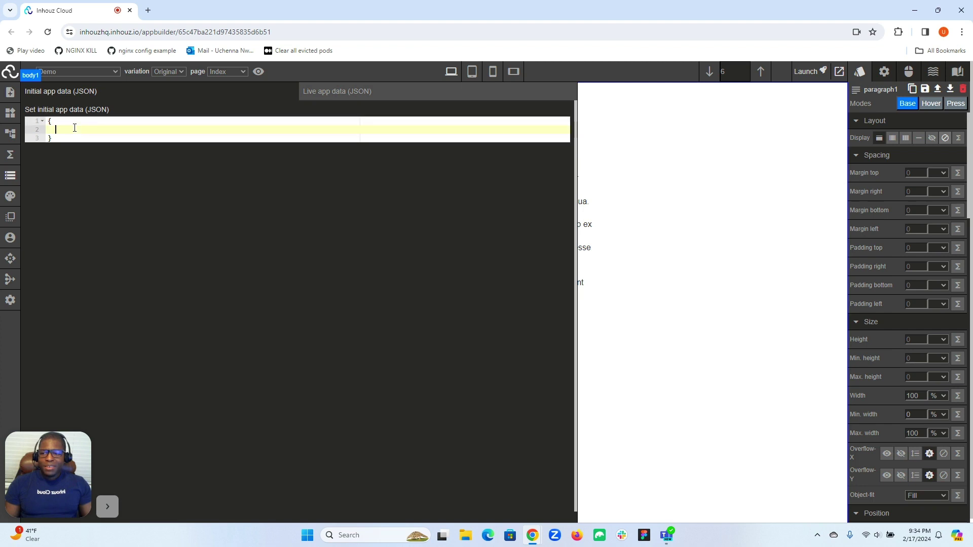
{"action": "type", "text": "\"he"}
{"action": "type", "text": "ader"}
{"action": "type", "text": "Tex"}
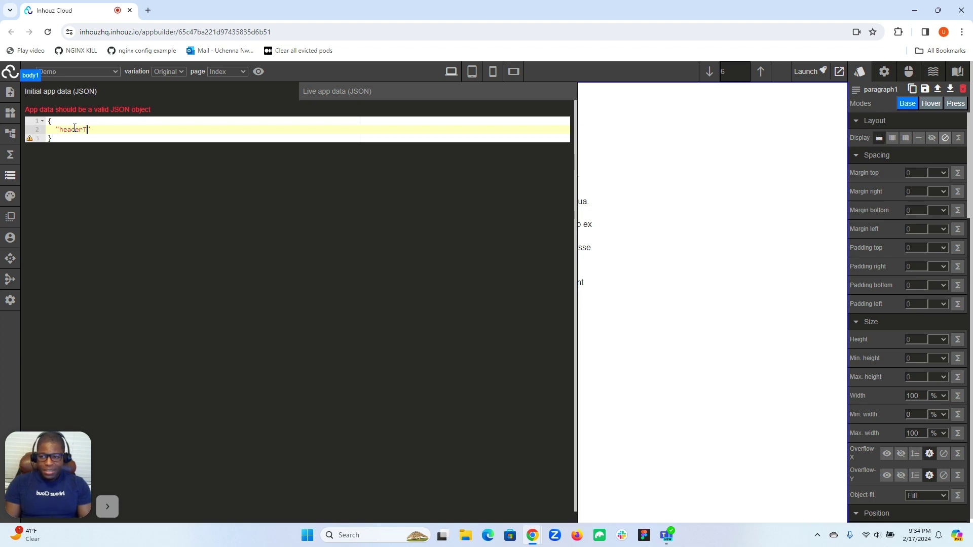
{"action": "type", "text": "t1"}
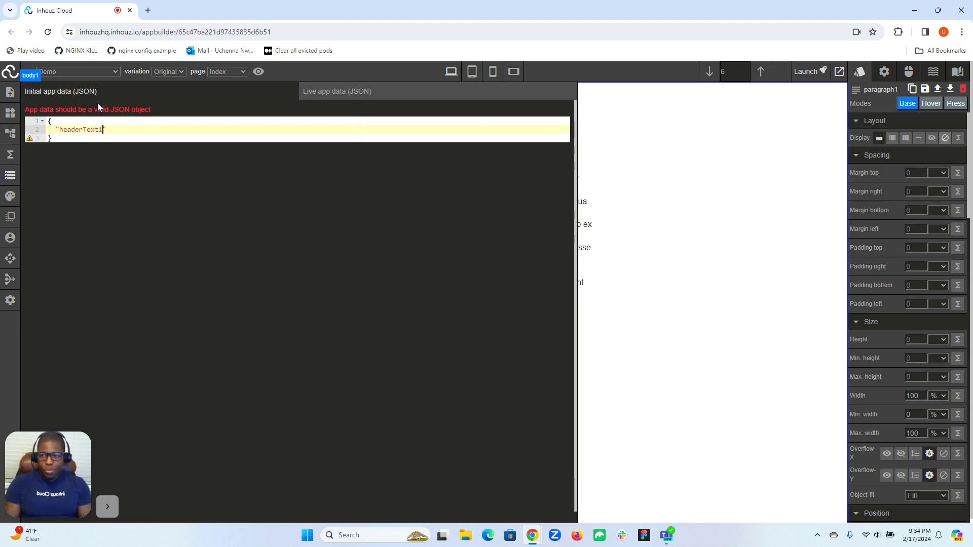
{"action": "type", "text": ": \"\""}
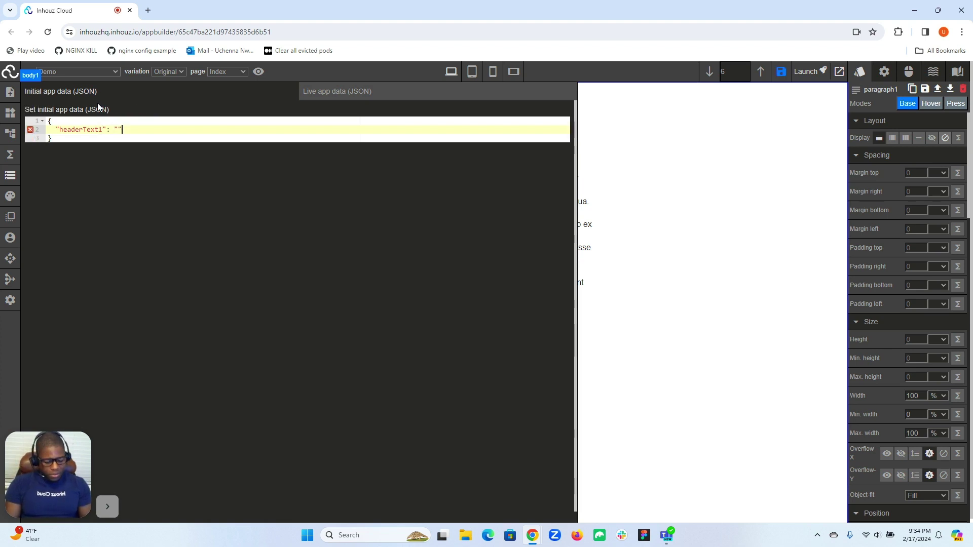
{"action": "type", "text": "Header one\","}
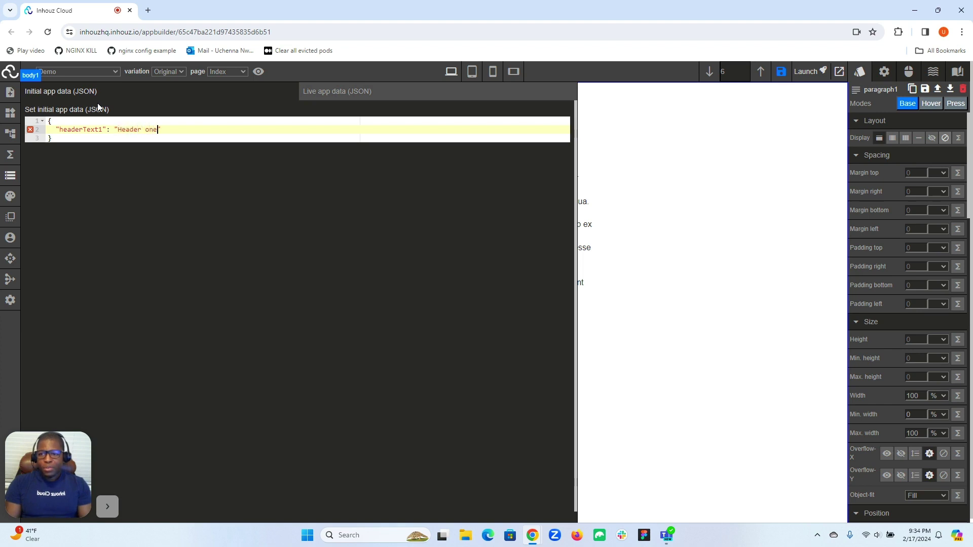
{"action": "key", "text": "Return"}
{"action": "type", "text": "\"headerT"}
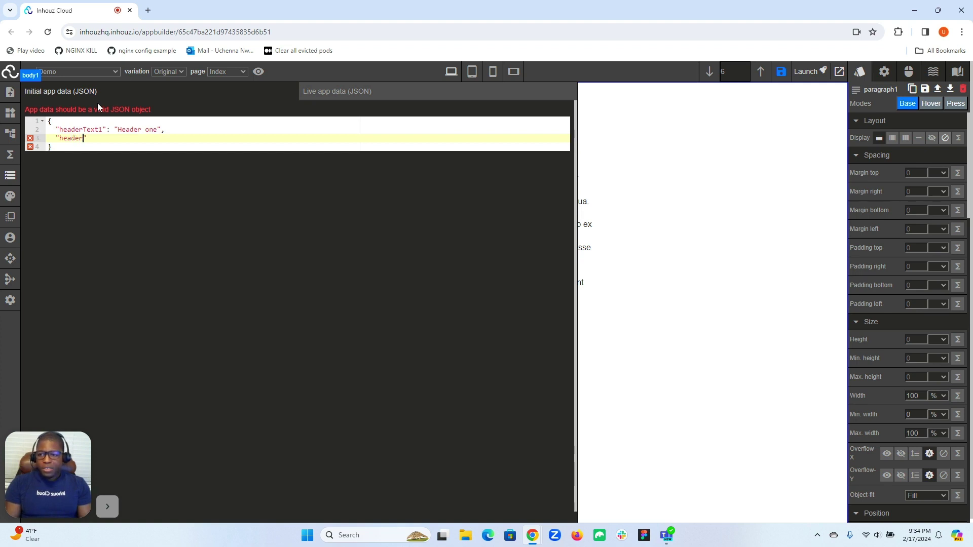
{"action": "type", "text": "ext2"}
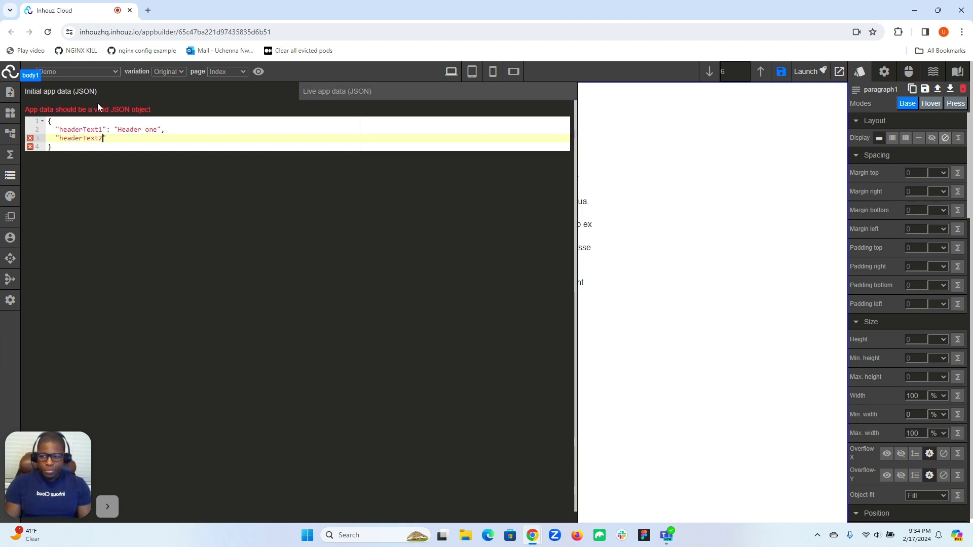
{"action": "type", "text": "\": \""}
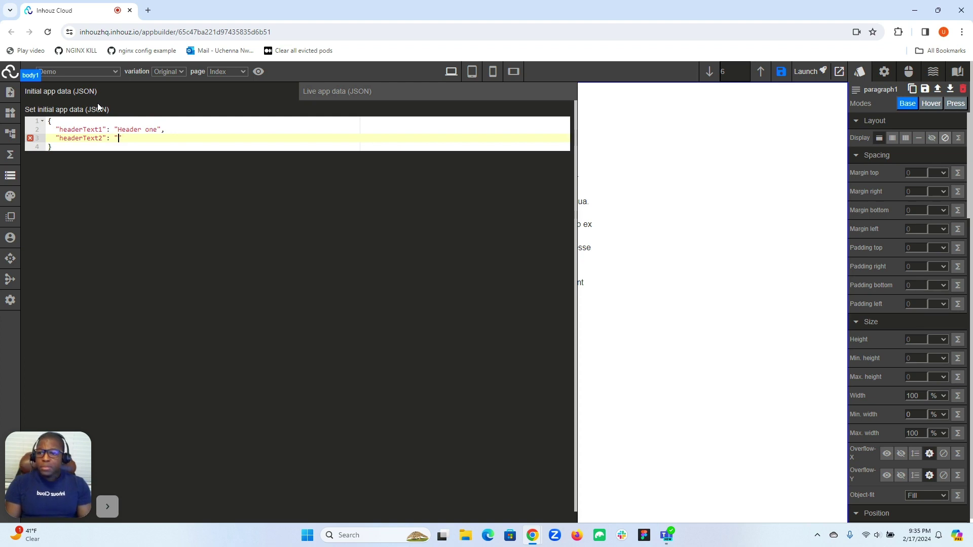
{"action": "type", "text": "Header"}
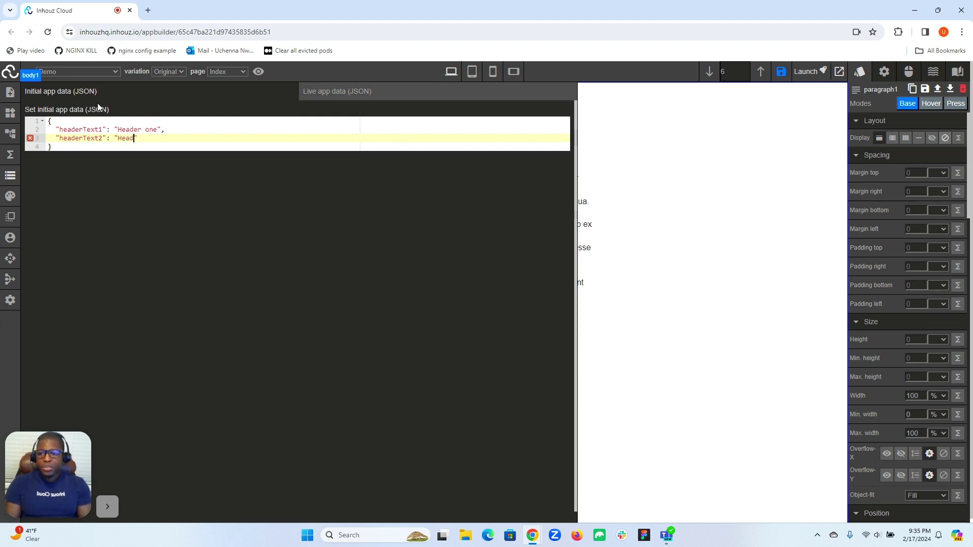
{"action": "type", "text": " two"}
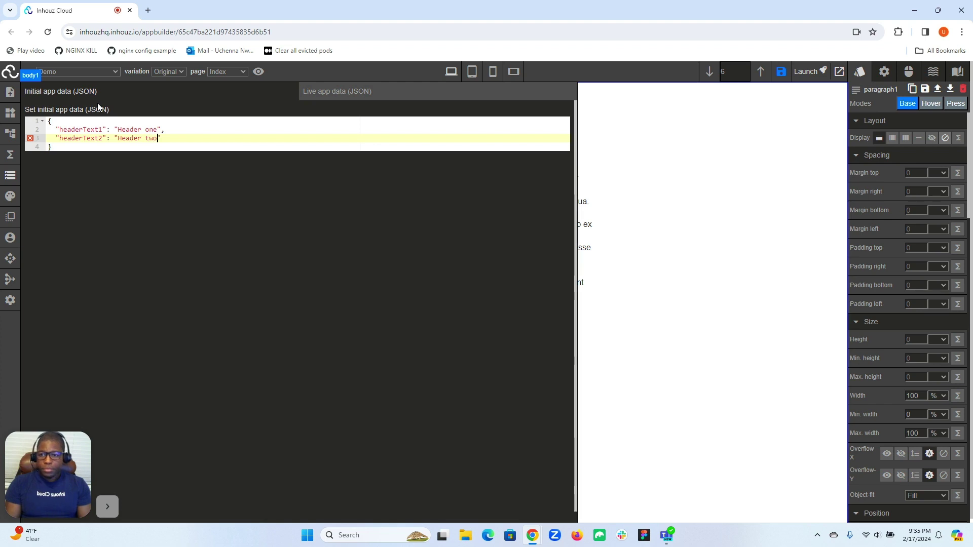
{"action": "type", "text": "\","}
{"action": "key", "text": "Return"}
Add the paragraphText1 entry with the value "Paragraph one".
{"action": "type", "text": "\"paragraph"}
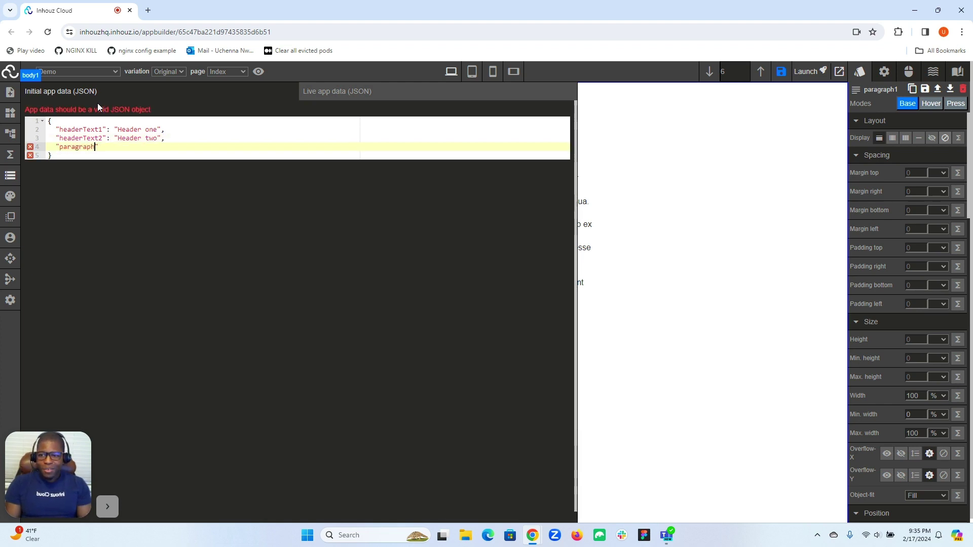
{"action": "type", "text": "Text1"}
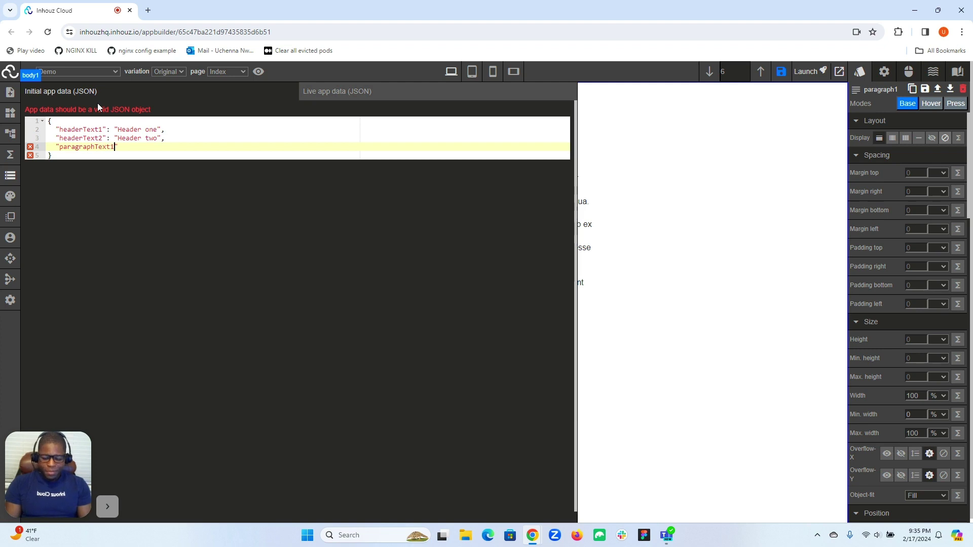
{"action": "type", "text": "\": \"\""}
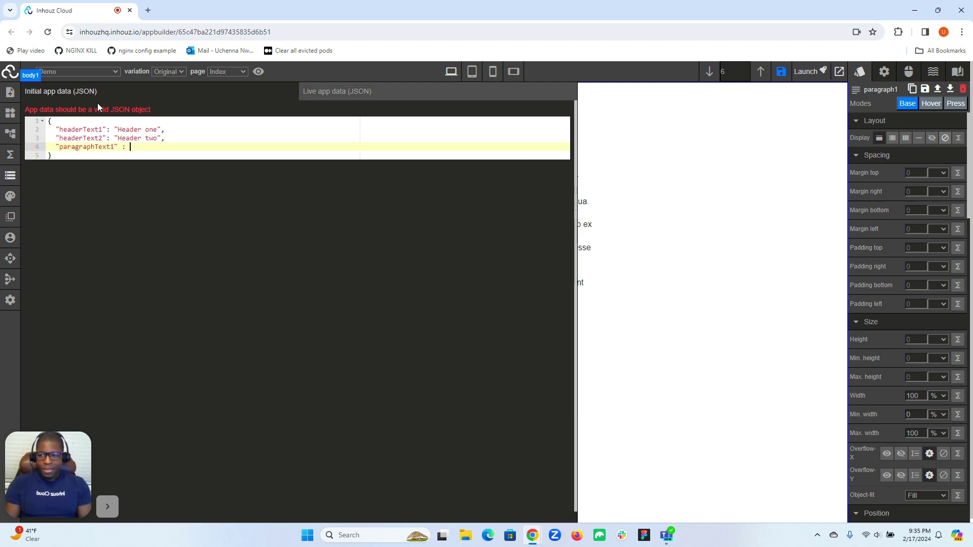
{"action": "key", "text": "BackSpace"}
{"action": "type", "text": "Parap"}
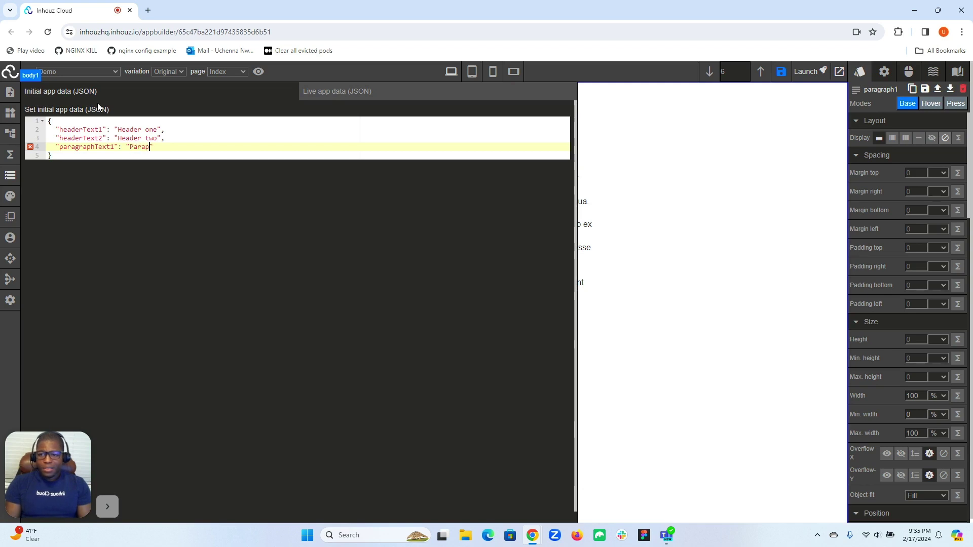
{"action": "key", "text": "BackSpace"}
{"action": "type", "text": "graph "}
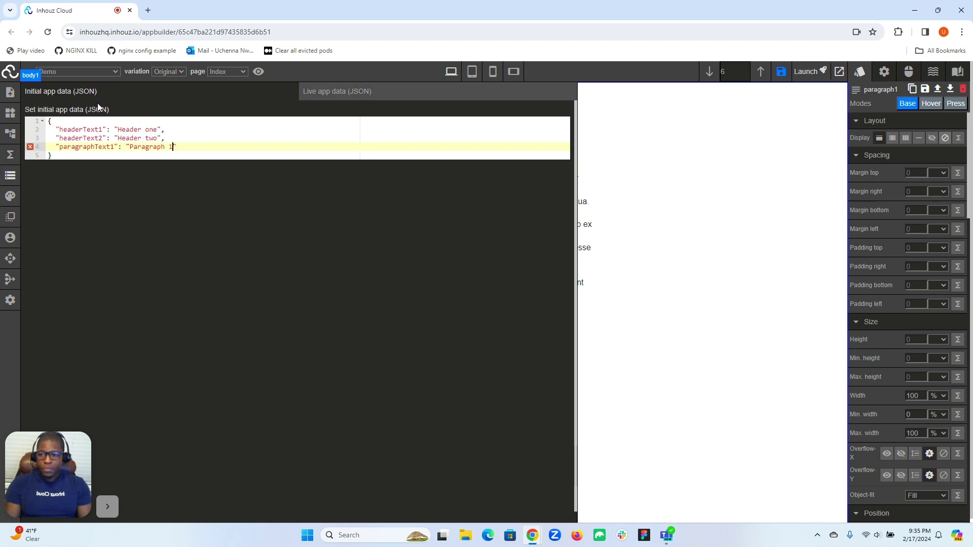
{"action": "type", "text": "one\","}
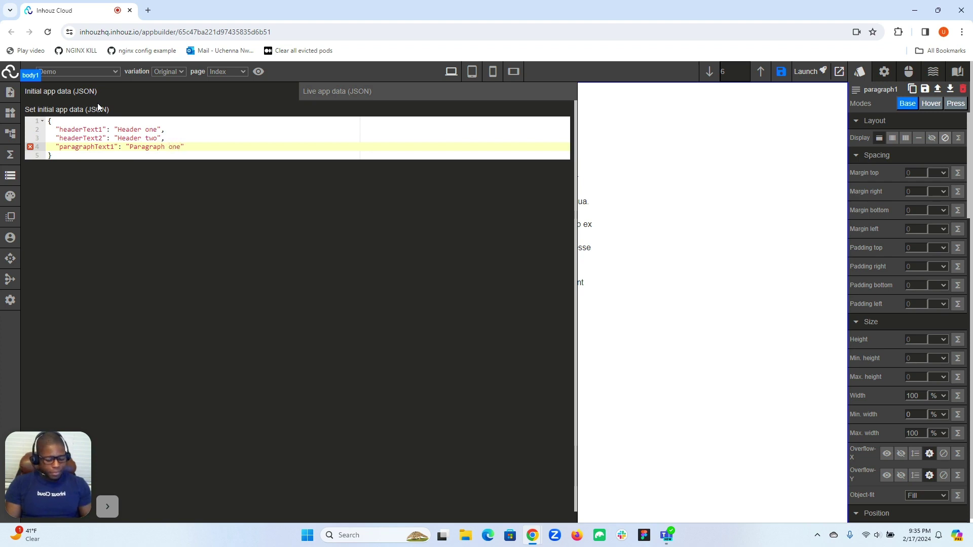
{"action": "key", "text": "Return"}
Add the paragraphText2 entry with the value "Paragraph two".
{"action": "type", "text": "\"paragraphText2"}
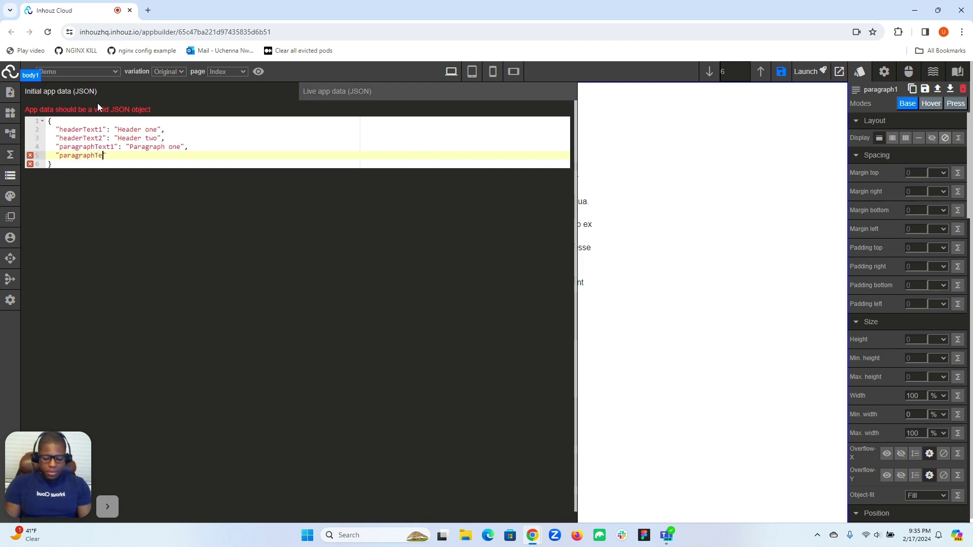
{"action": "type", "text": "\" : \""}
{"action": "key", "text": "BackSpace"}
{"action": "key", "text": "BackSpace"}
{"action": "key", "text": "BackSpace"}
{"action": "key", "text": "BackSpace"}
{"action": "type", "text": ": \"\"Pa"}
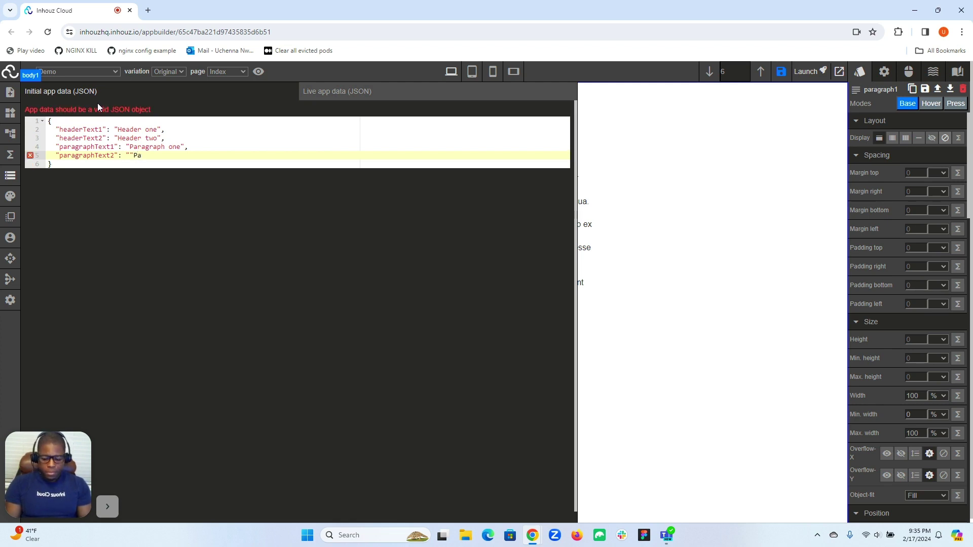
{"action": "key", "text": "BackSpace"}
{"action": "key", "text": "BackSpace"}
{"action": "key", "text": "BackSpace"}
{"action": "type", "text": "Pa\"ragrap"}
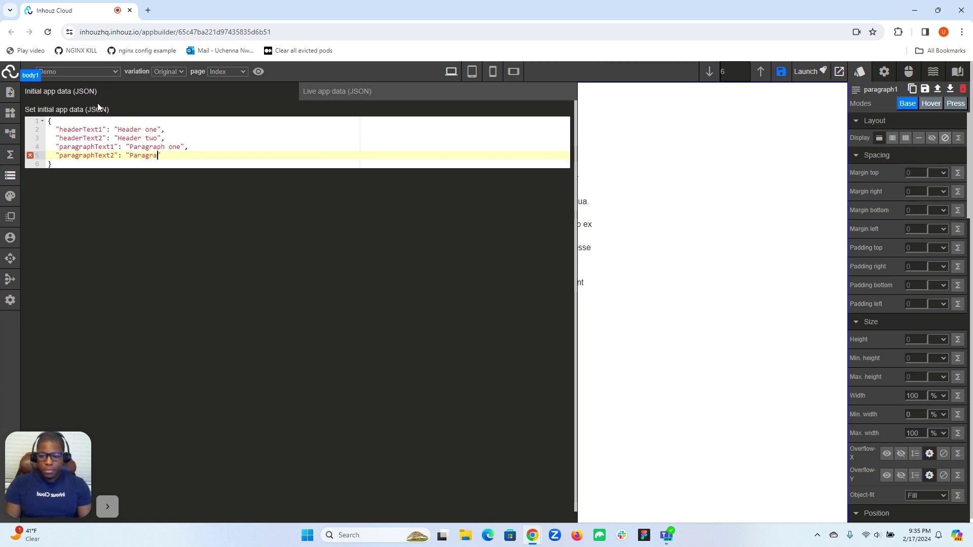
{"action": "type", "text": "h two"}
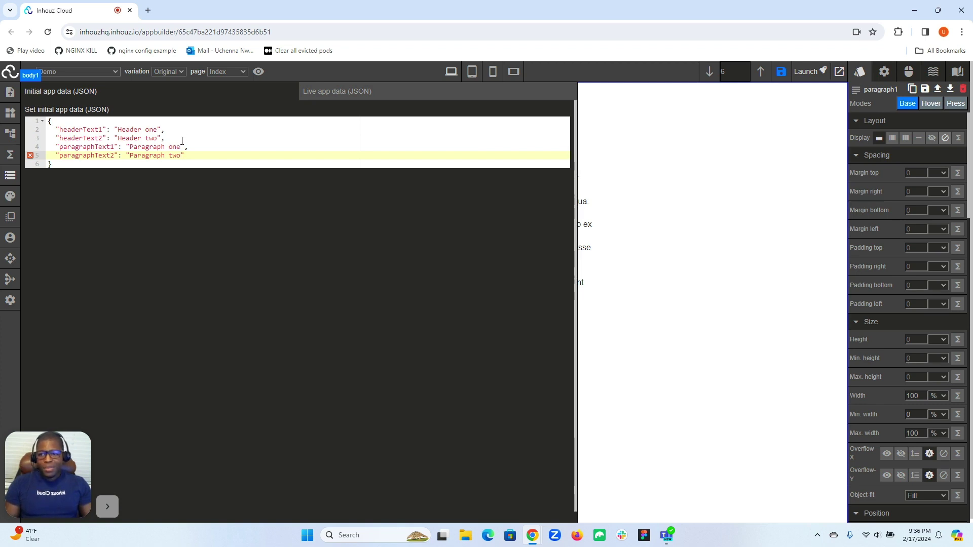
Save the initial app data, reload, and check the new keys in the live and initial data.
{"action": "left_click", "coordinate": [781, 71]}
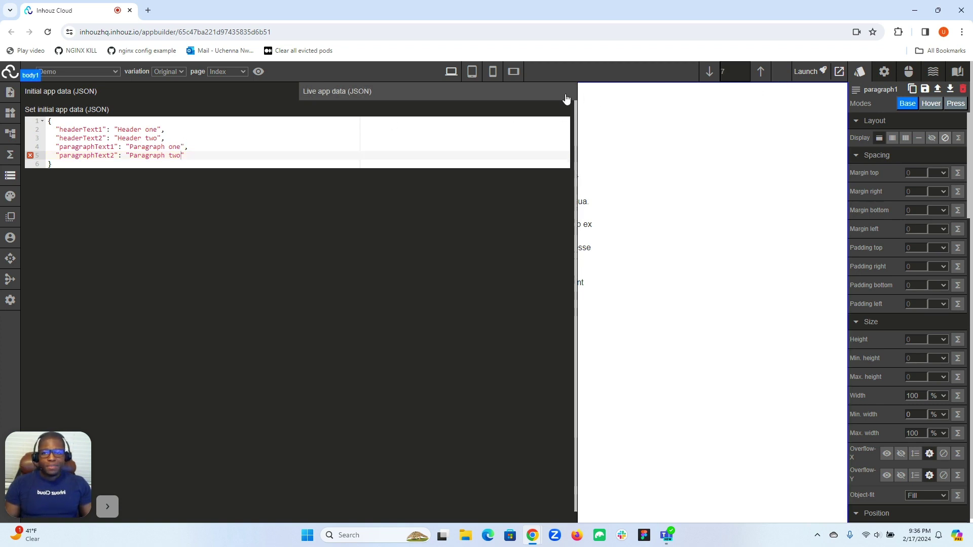
{"action": "left_click", "coordinate": [48, 33]}
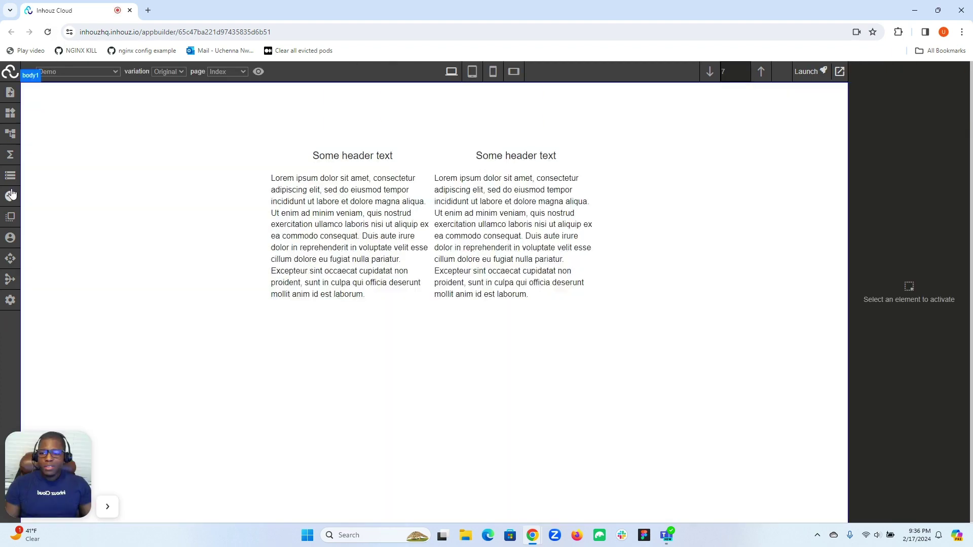
{"action": "left_click", "coordinate": [10, 180]}
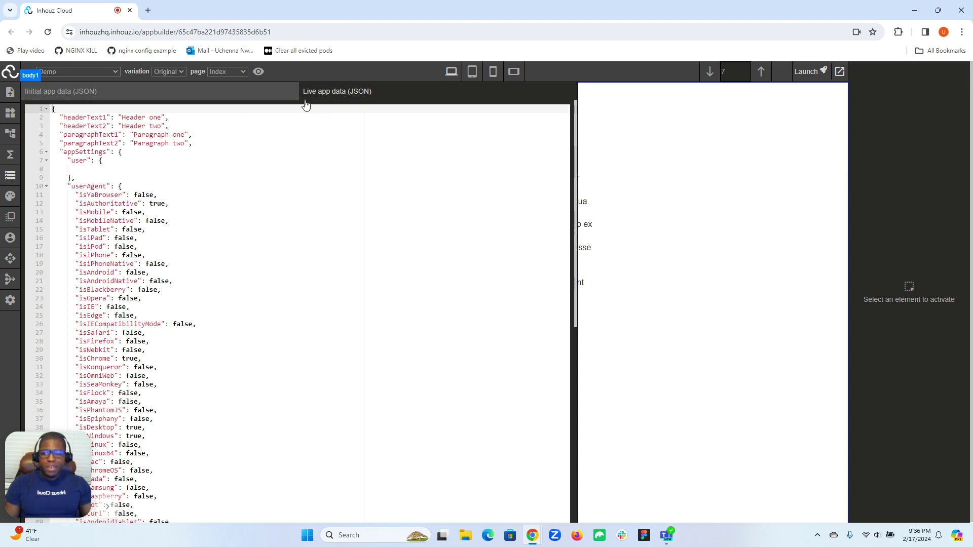
{"action": "left_click_drag", "start_coordinate": [189, 143], "coordinate": [62, 118]}
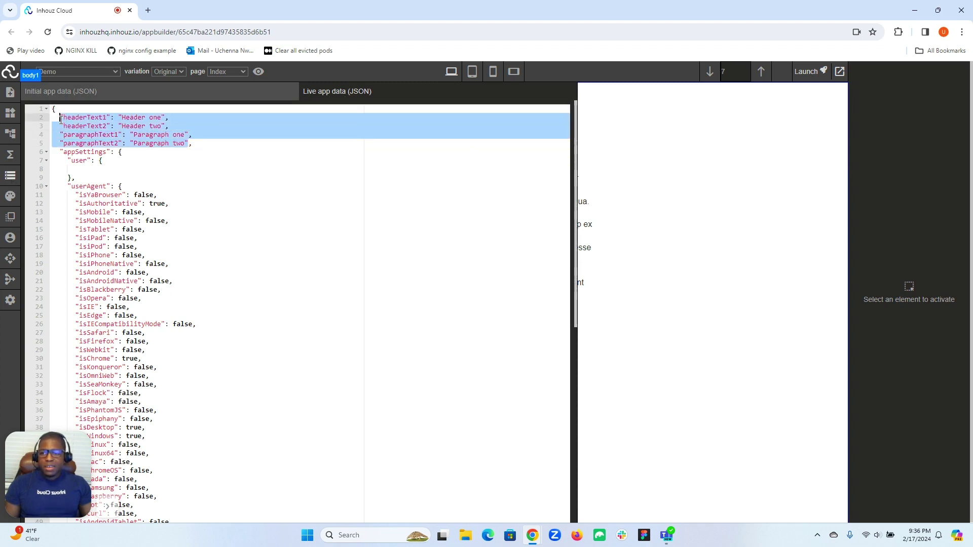
{"action": "left_click", "coordinate": [80, 93]}
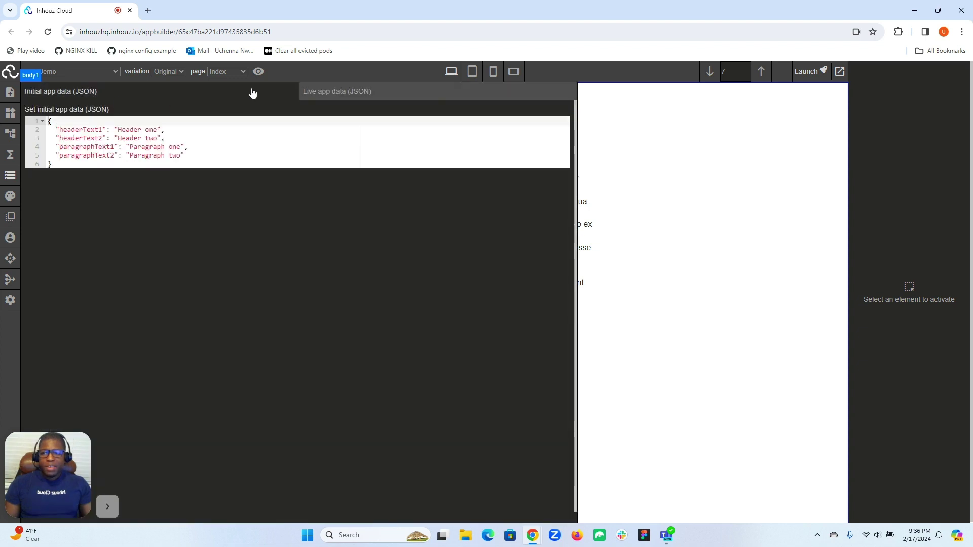
{"action": "left_click", "coordinate": [336, 91]}
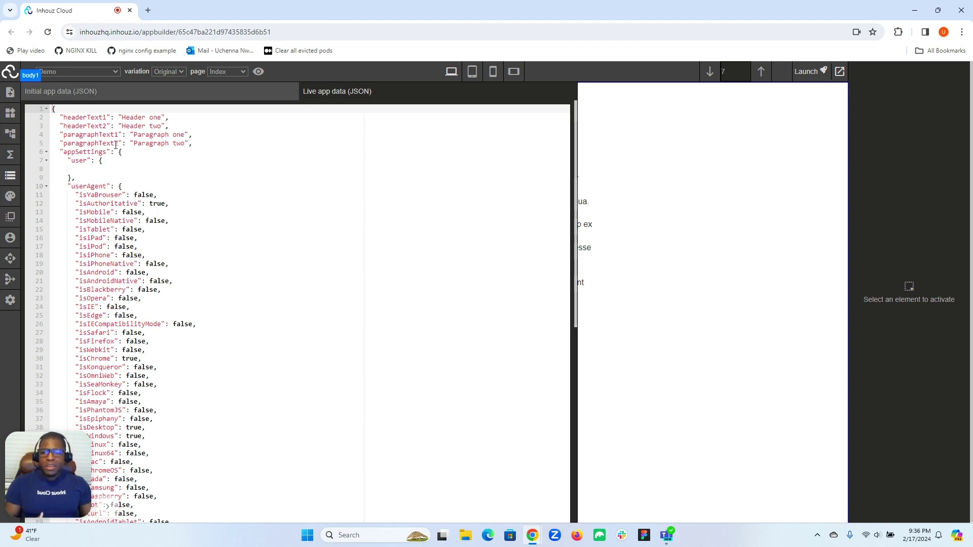
Set useDynamicText to true for the first card's heading3 in Element settings.
{"action": "left_click", "coordinate": [11, 177]}
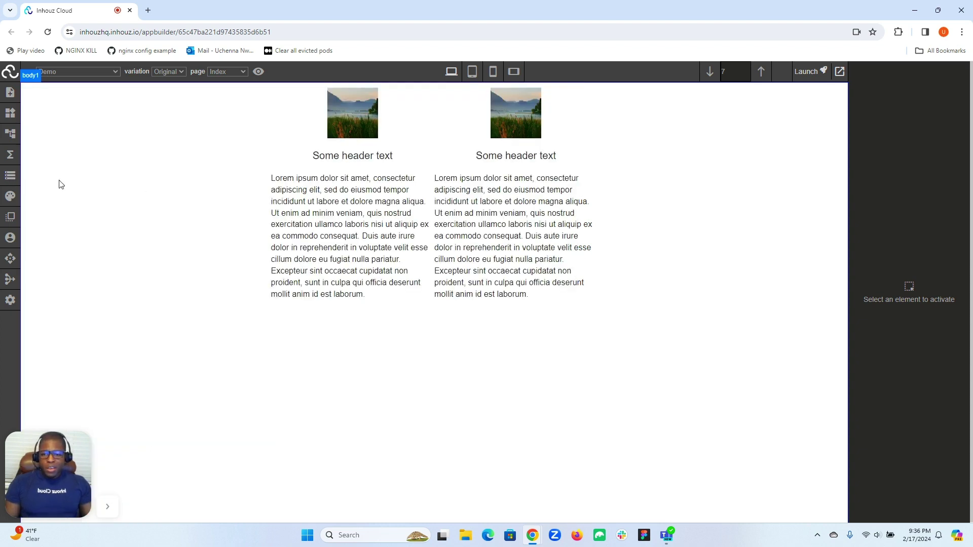
{"action": "left_click", "coordinate": [338, 156]}
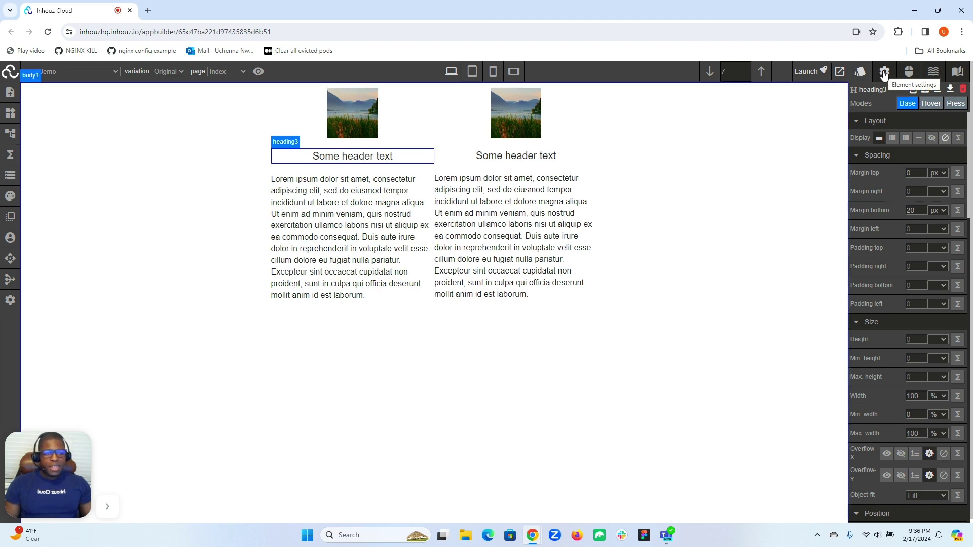
{"action": "left_click", "coordinate": [884, 74]}
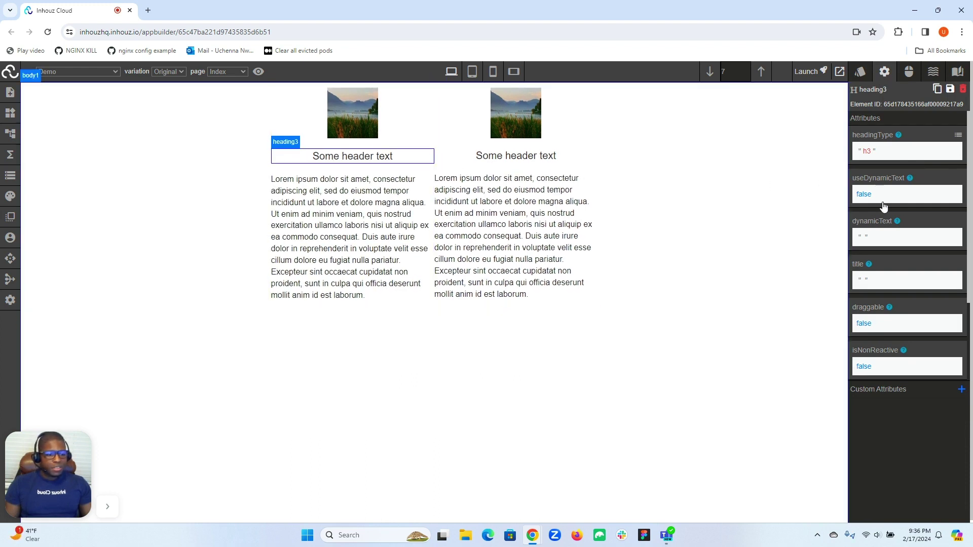
{"action": "scroll", "coordinate": [887, 218], "scroll_direction": "down", "scroll_amount": 2}
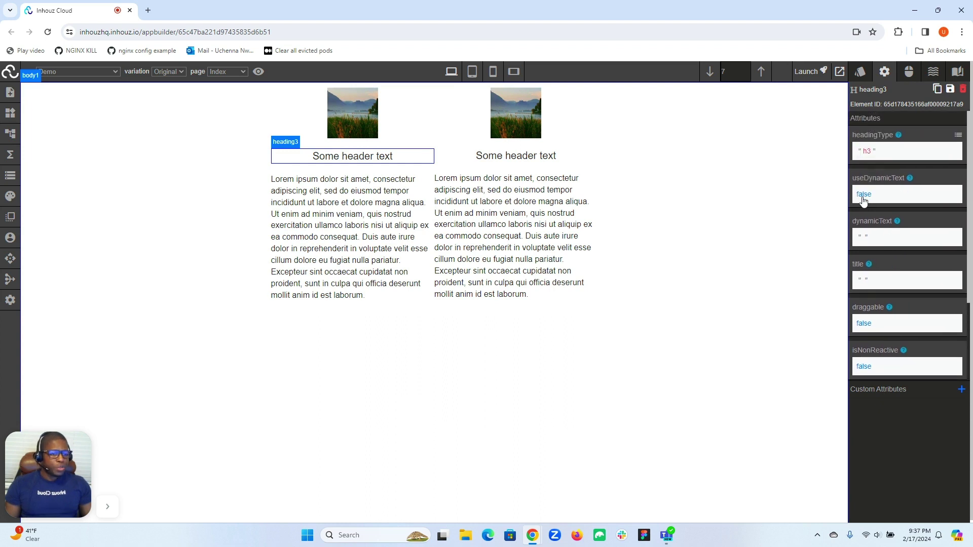
{"action": "left_click", "coordinate": [863, 201]}
{"action": "left_click", "coordinate": [873, 218]}
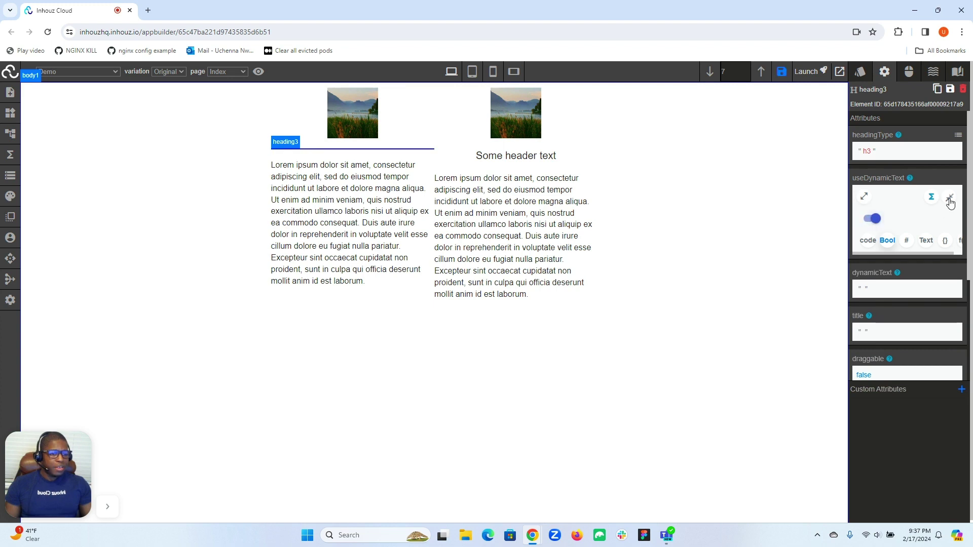
{"action": "left_click", "coordinate": [950, 202]}
{"action": "left_click", "coordinate": [864, 242]}
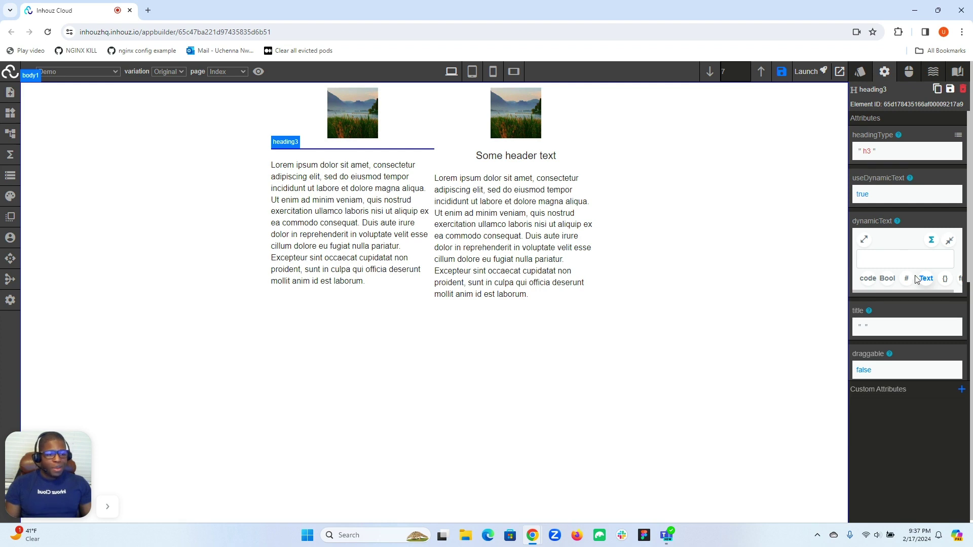
Start heading3's dynamicText with PARAMETER.App_Data followed by an empty [] key entry.
{"action": "left_click", "coordinate": [894, 260]}
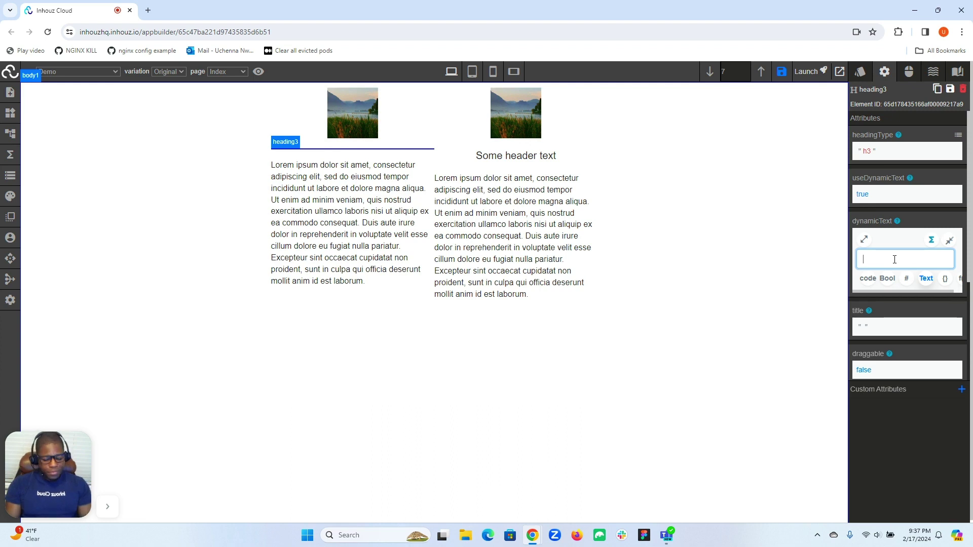
{"action": "type", "text": "PA"}
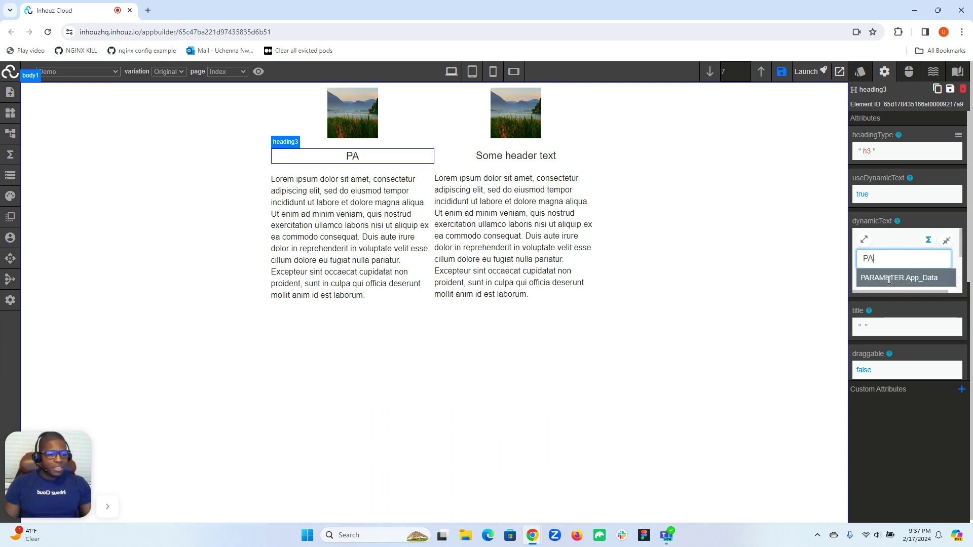
{"action": "left_click", "coordinate": [920, 280]}
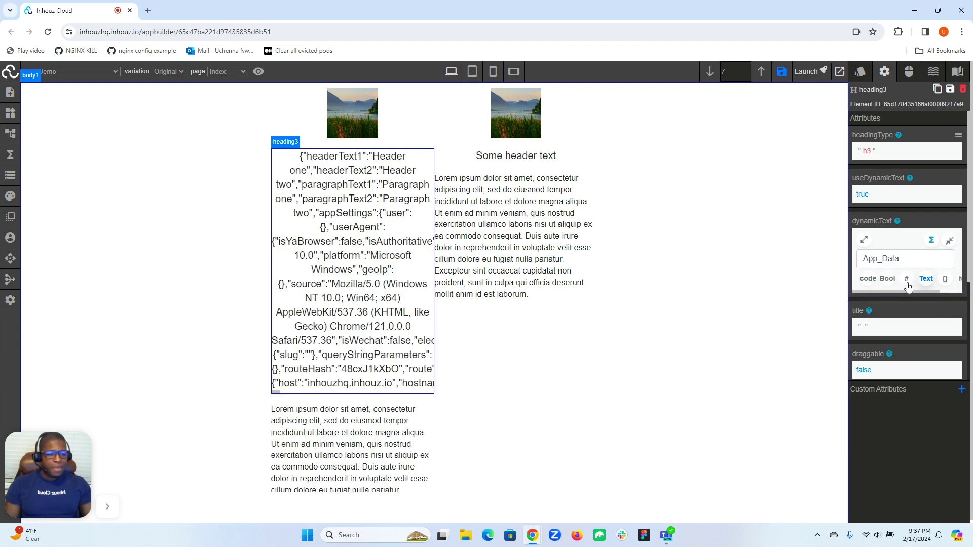
{"action": "left_click_drag", "start_coordinate": [901, 290], "coordinate": [926, 290]}
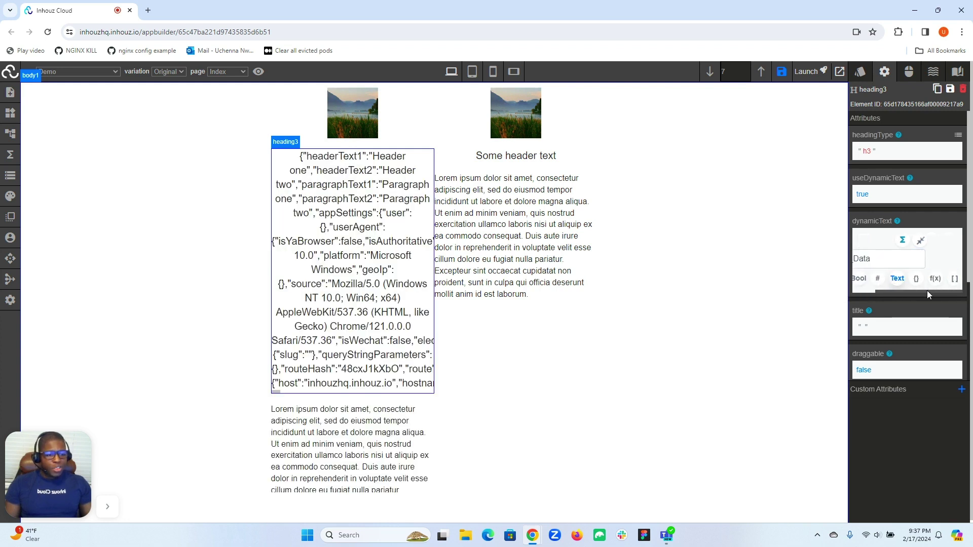
{"action": "left_click", "coordinate": [954, 279]}
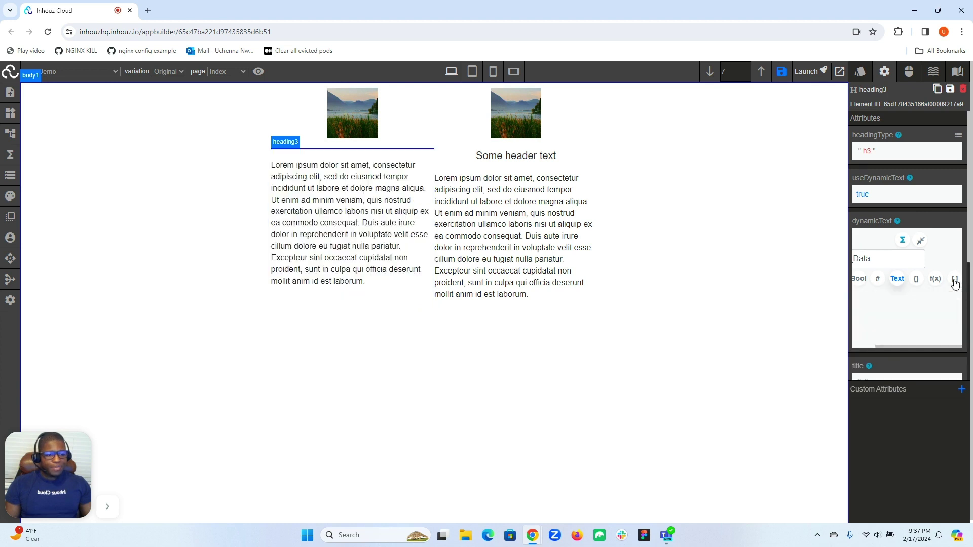
{"action": "left_click_drag", "start_coordinate": [889, 347], "coordinate": [842, 352]}
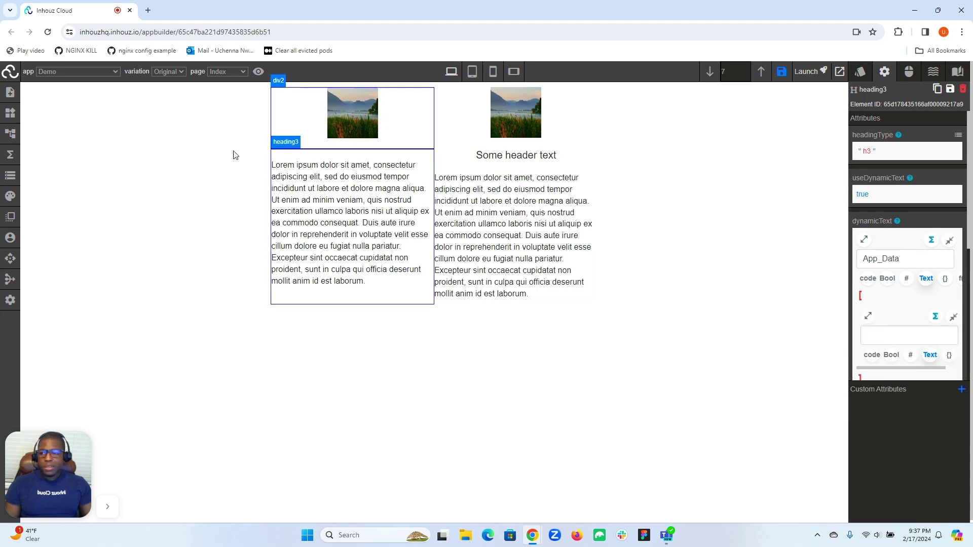
Copy the headerText1 key from the app data and paste it into the empty key entry.
{"action": "left_click", "coordinate": [11, 177]}
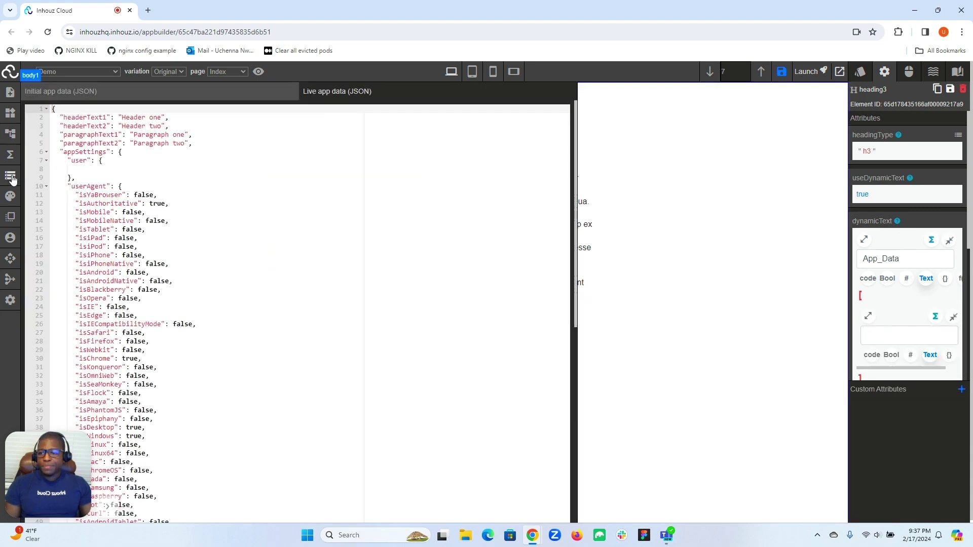
{"action": "triple_click", "coordinate": [93, 117]}
{"action": "double_click", "coordinate": [93, 118]}
{"action": "key", "text": "ctrl+c"}
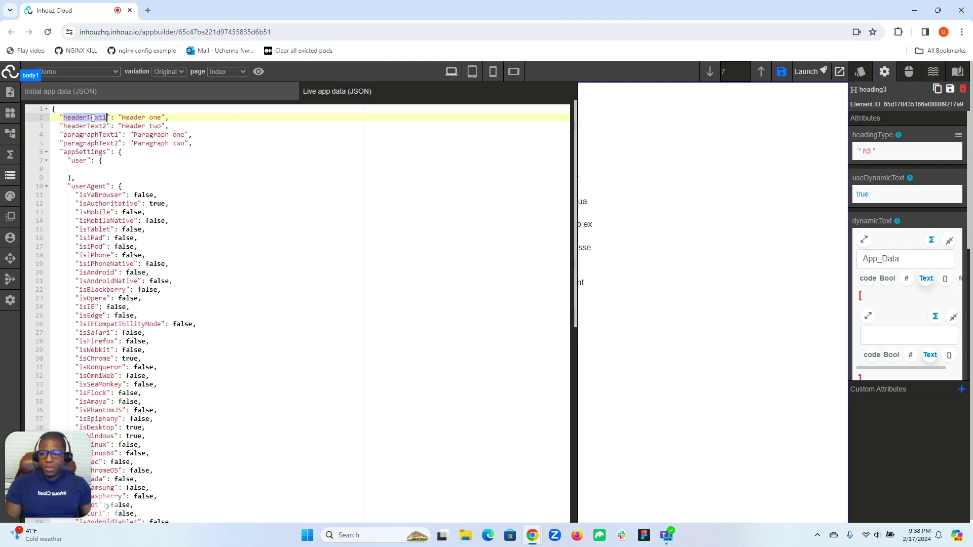
{"action": "left_click", "coordinate": [10, 179]}
{"action": "left_click", "coordinate": [909, 336]}
{"action": "key", "text": "ctrl+v"}
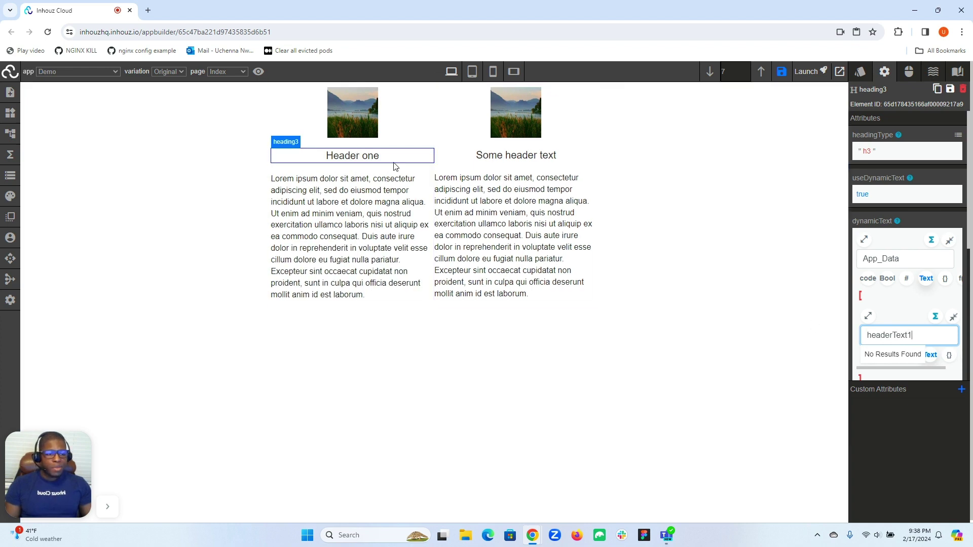
Review and collapse the heading's App_Data headerText1 binding, then select the first card's paragraph1.
{"action": "left_click", "coordinate": [949, 242]}
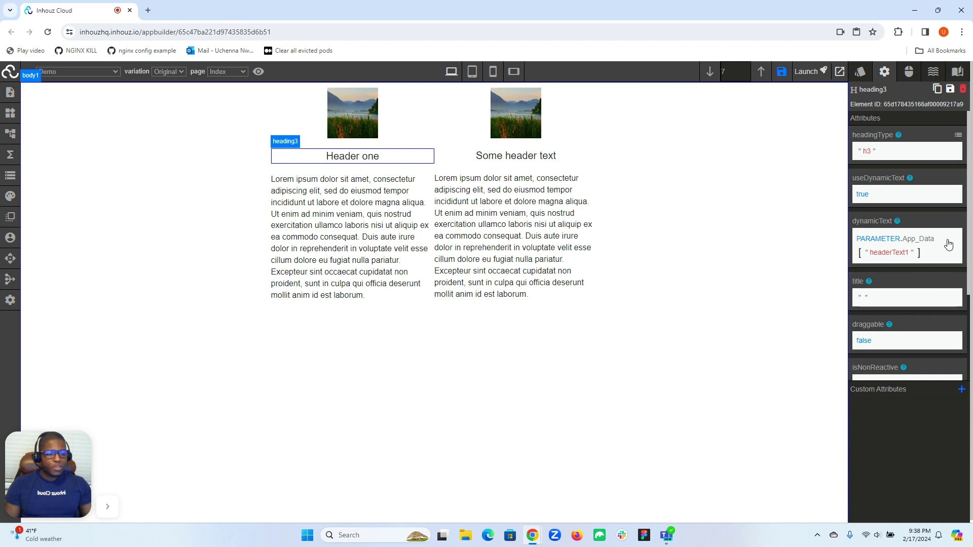
{"action": "left_click", "coordinate": [903, 243]}
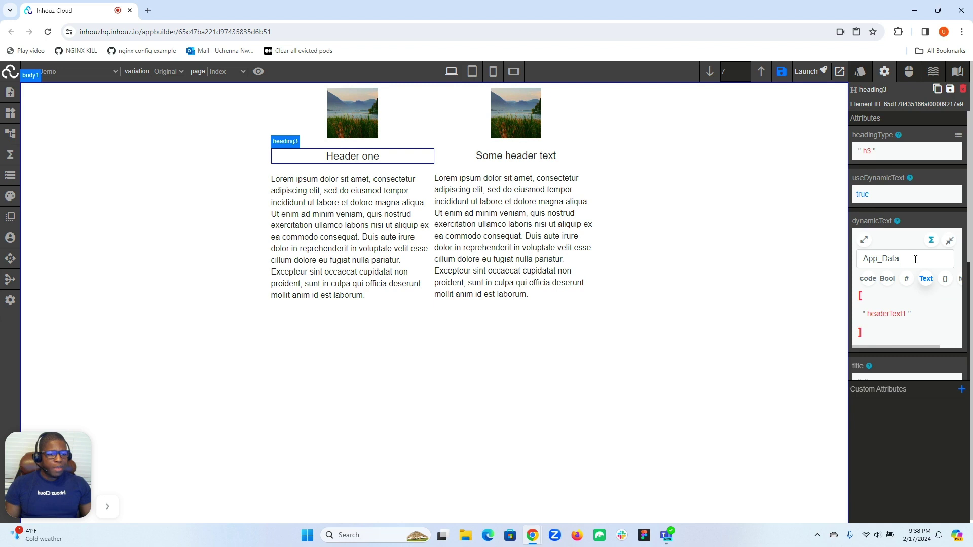
{"action": "left_click", "coordinate": [950, 240]}
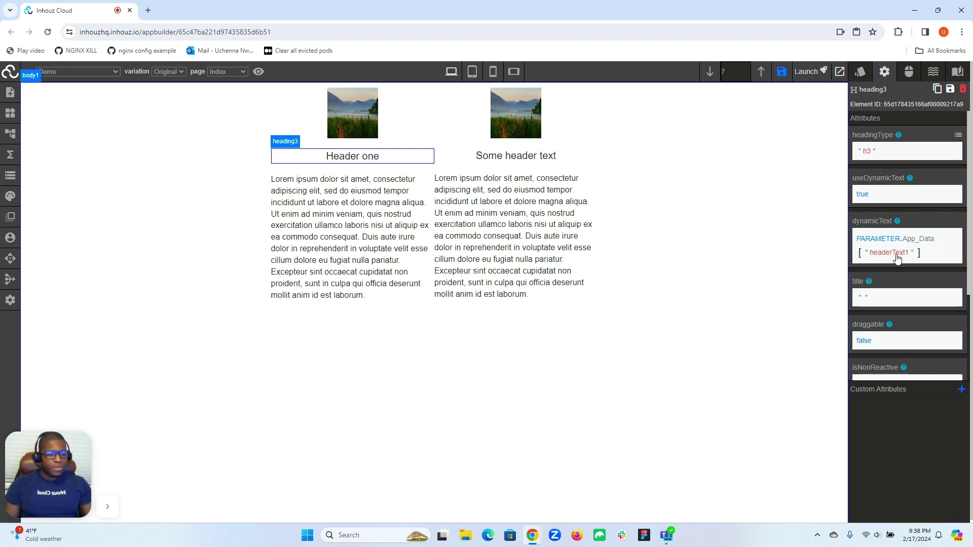
{"action": "left_click", "coordinate": [350, 222]}
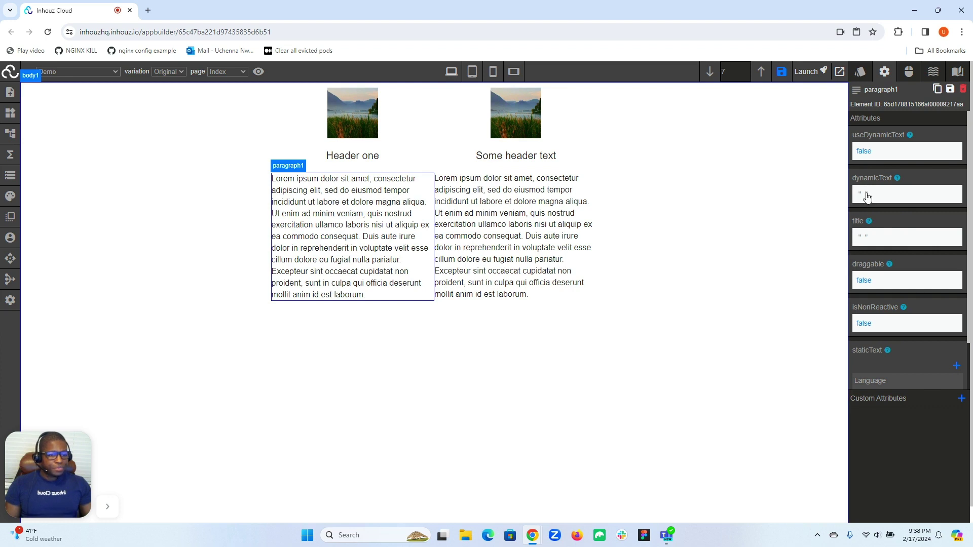
Set paragraph1's useDynamicText to true and give its dynamicText a code-type entry.
{"action": "left_click", "coordinate": [865, 157]}
{"action": "left_click", "coordinate": [871, 175]}
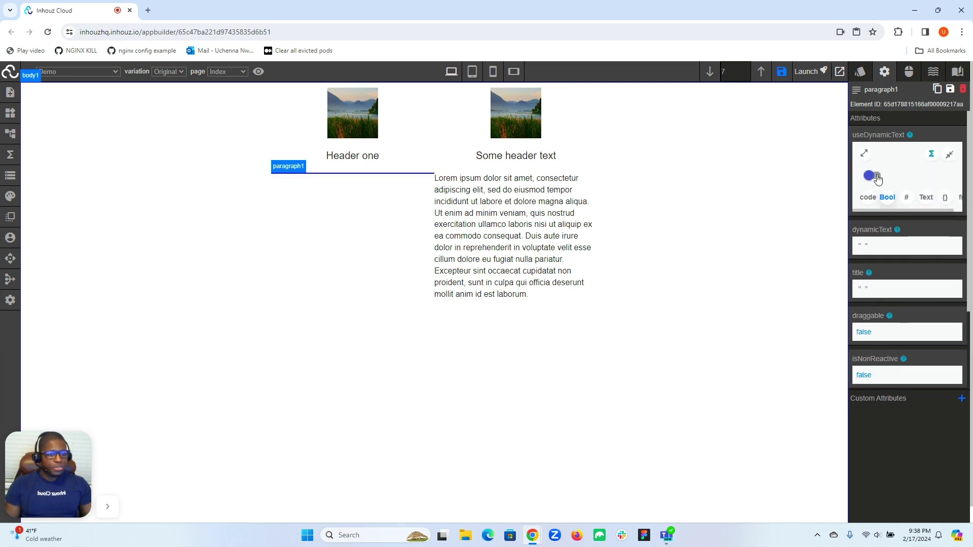
{"action": "left_click", "coordinate": [949, 155]}
{"action": "left_click", "coordinate": [860, 199]}
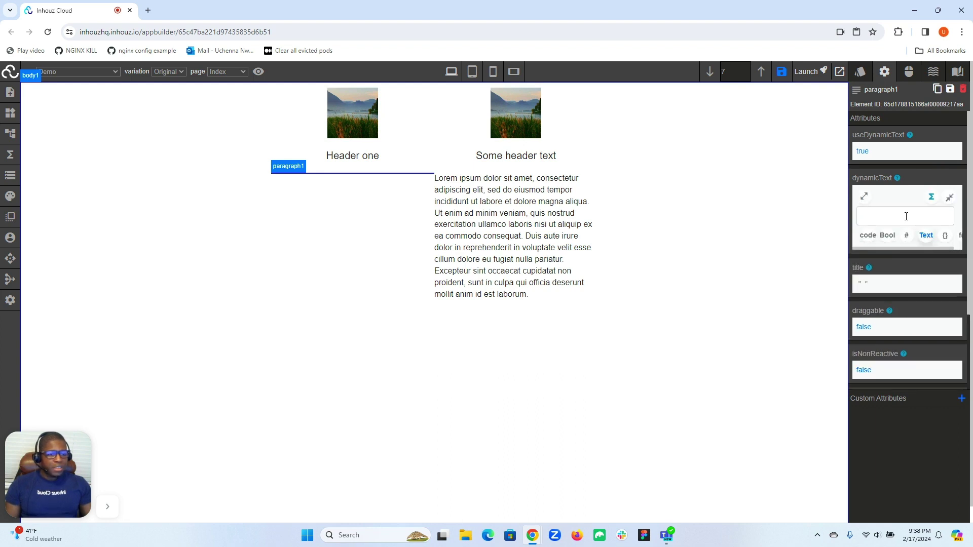
{"action": "left_click", "coordinate": [866, 237]}
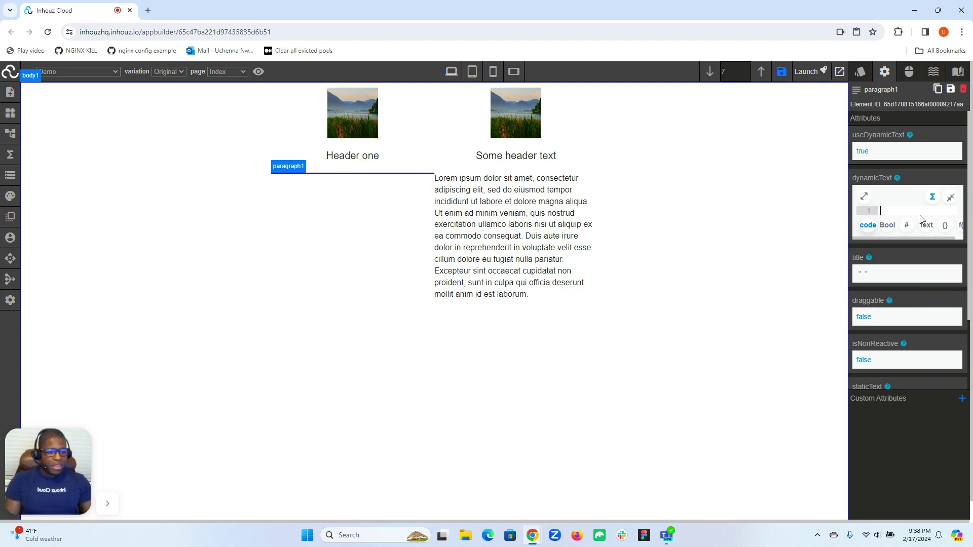
Enter PARAMETER.App_Data as paragraph1's dynamicText code in the full-screen editor.
{"action": "left_click", "coordinate": [864, 198]}
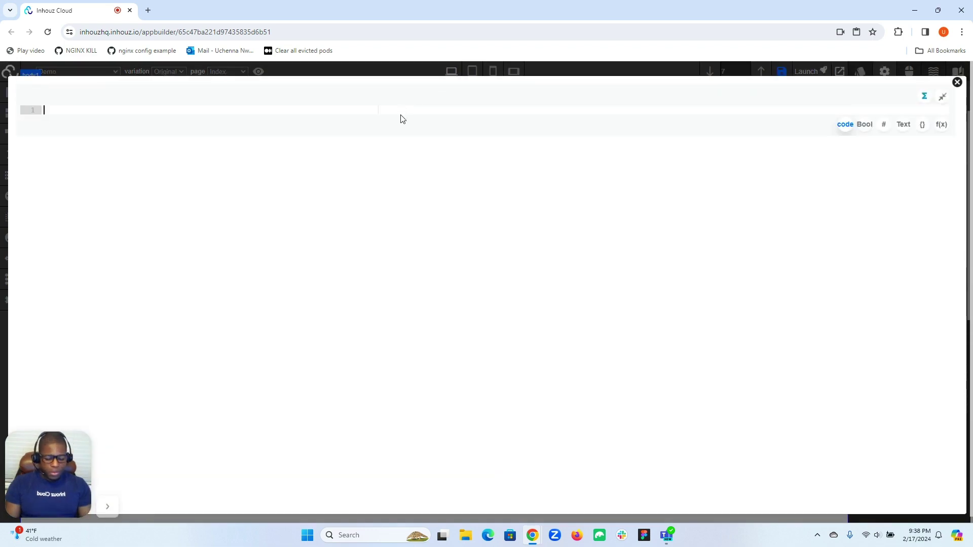
{"action": "type", "text": "params"}
{"action": "key", "text": "BackSpace"}
{"action": "key", "text": "BackSpace"}
{"action": "key", "text": "BackSpace"}
{"action": "key", "text": "BackSpace"}
{"action": "key", "text": "BackSpace"}
{"action": "key", "text": "BackSpace"}
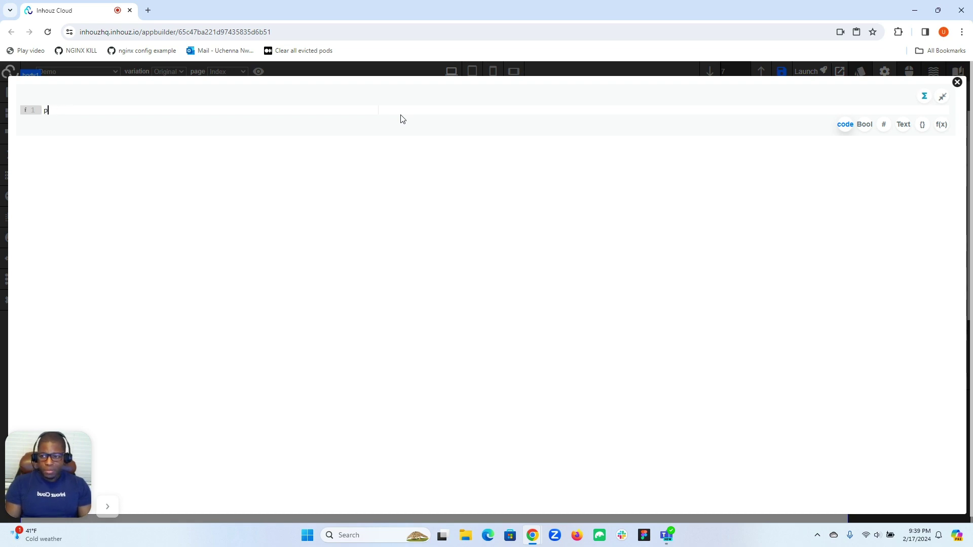
{"action": "type", "text": "PARAMETE"}
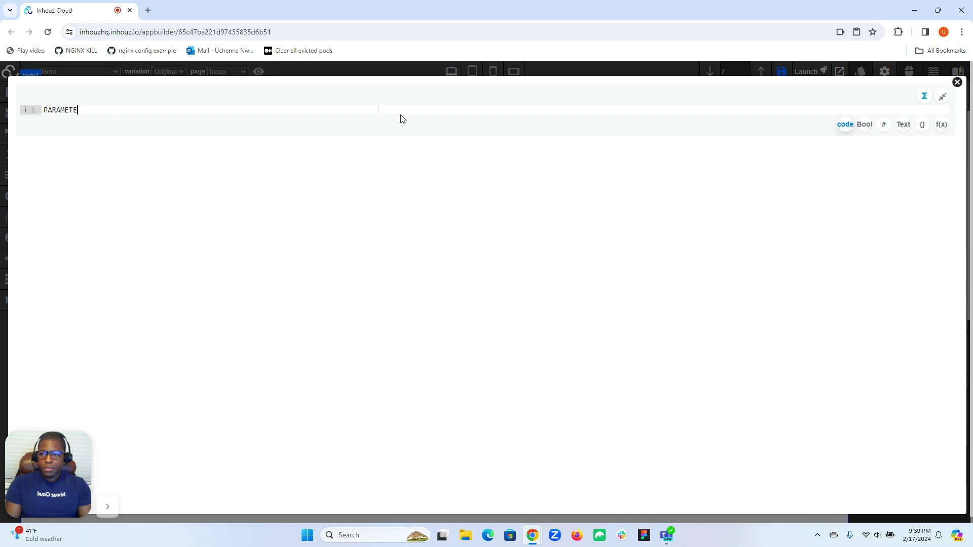
{"action": "type", "text": "R.A"}
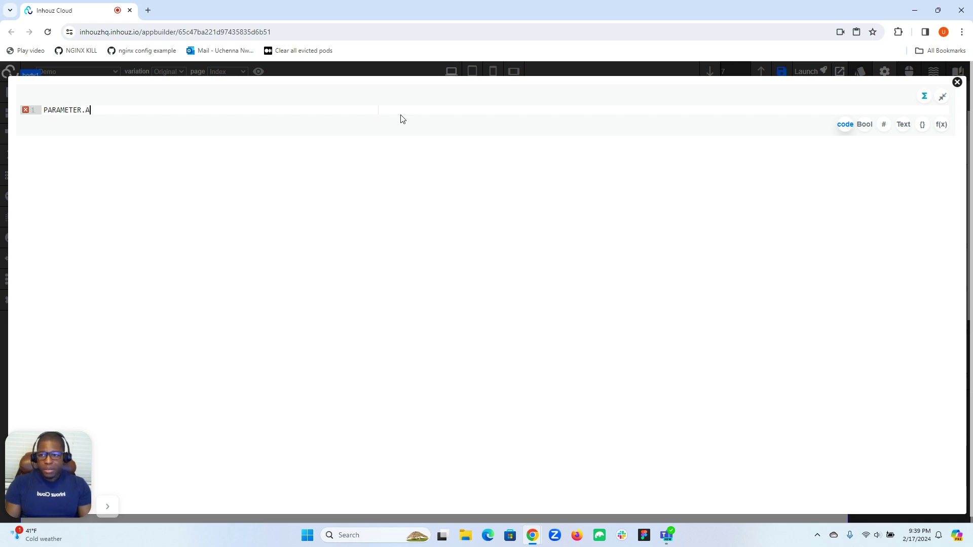
{"action": "type", "text": "pp_Data"}
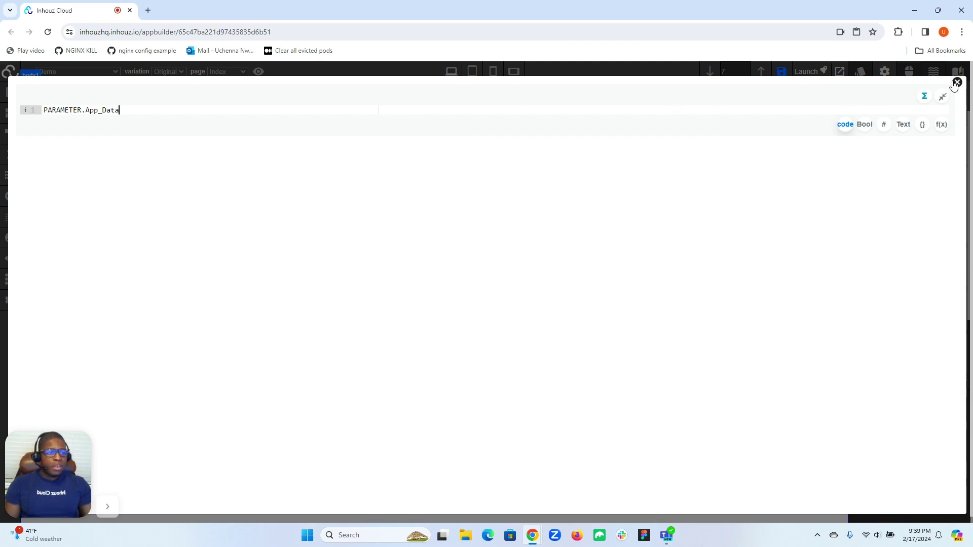
{"action": "left_click", "coordinate": [956, 82]}
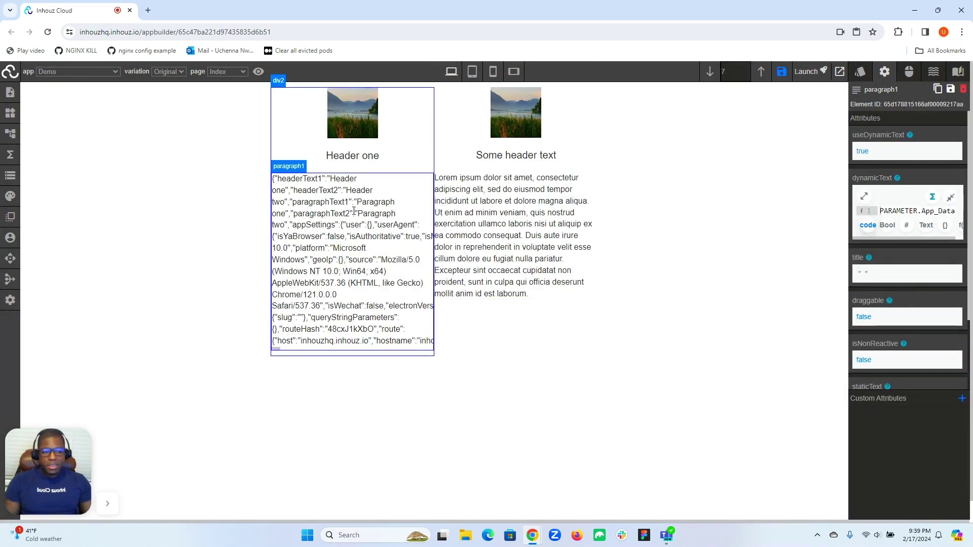
Extend paragraph1's code to PARAMETER.App_Data.paragraphText1 using the copied key name.
{"action": "double_click", "coordinate": [317, 202]}
{"action": "key", "text": "ctrl+c"}
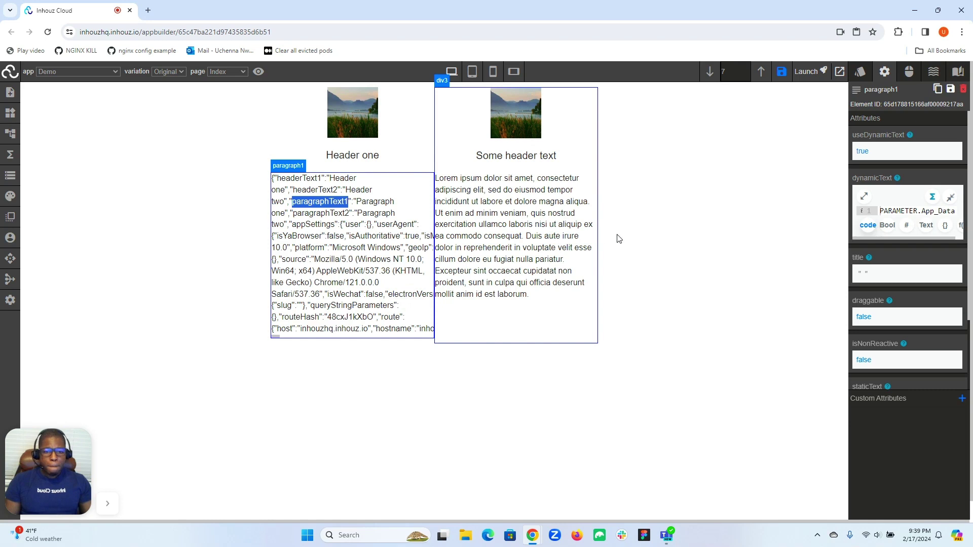
{"action": "left_click", "coordinate": [931, 210]}
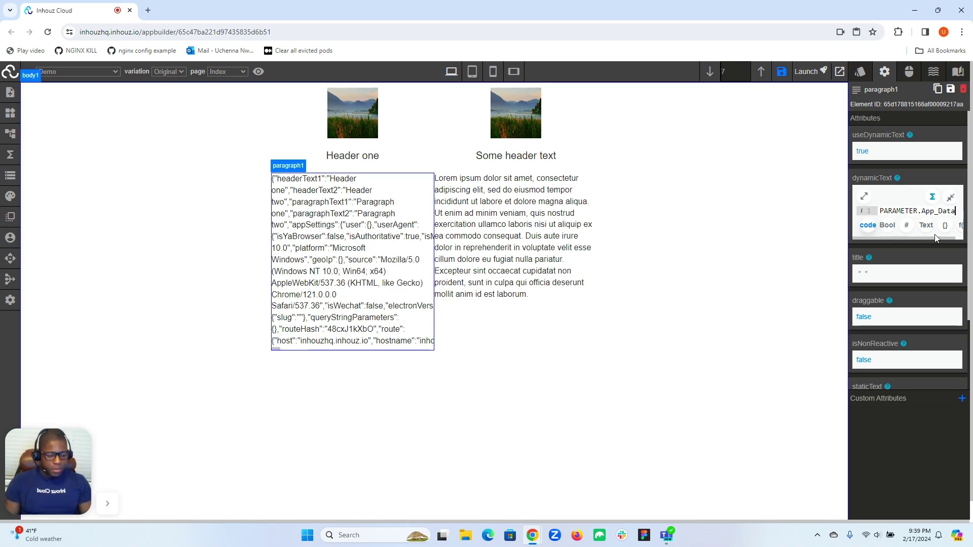
{"action": "type", "text": "."}
{"action": "key", "text": "ctrl+v"}
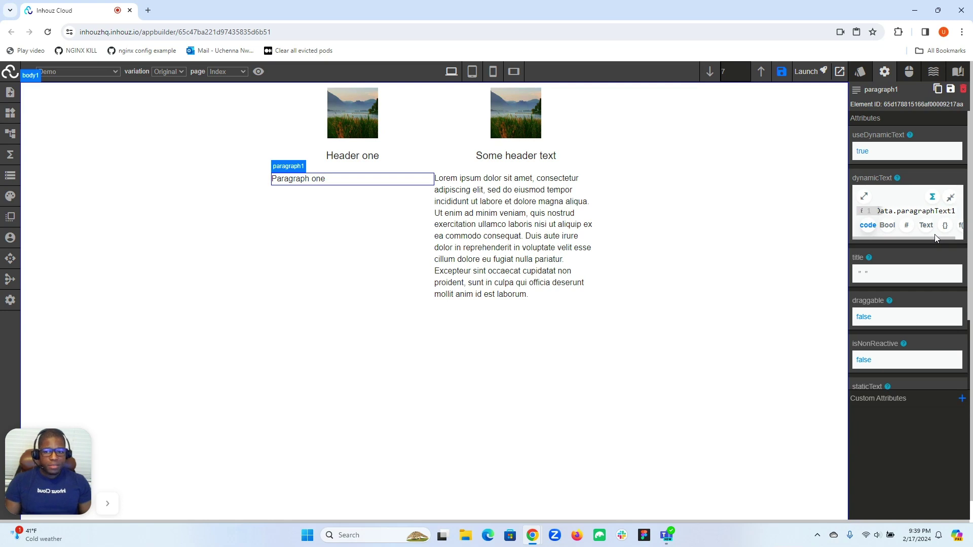
{"action": "left_click", "coordinate": [536, 156]}
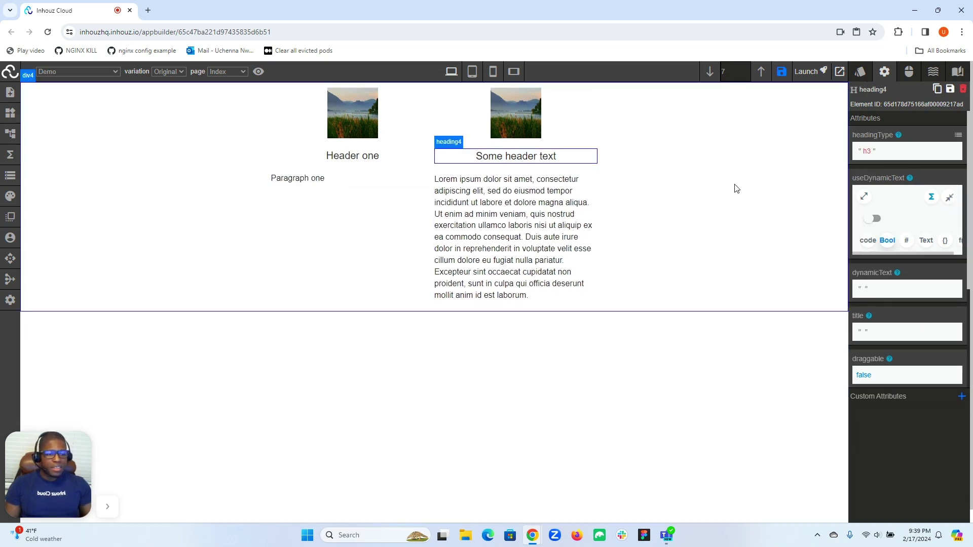
Turn on heading4's dynamic text and set it to the code expression PARAMETER.App_Data.headerText2.
{"action": "left_click", "coordinate": [868, 289]}
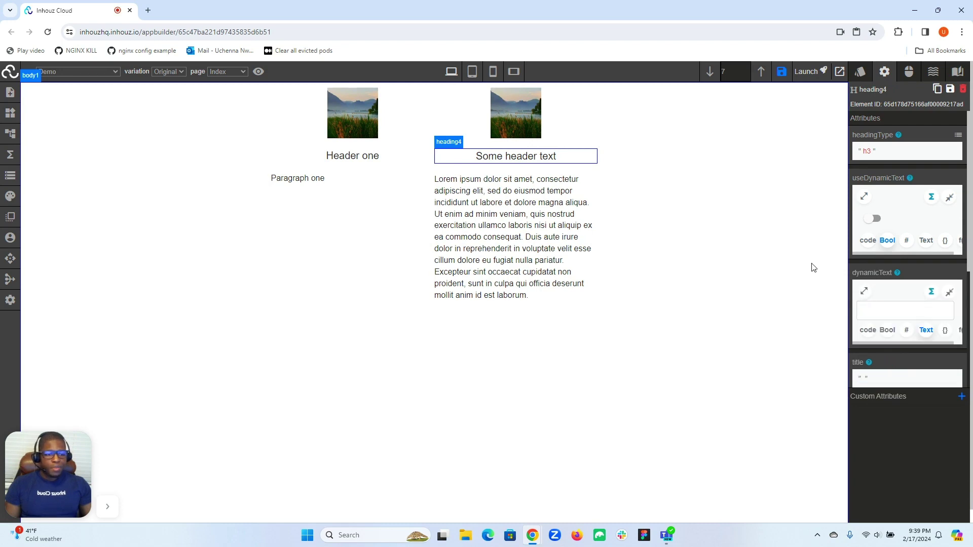
{"action": "left_click", "coordinate": [875, 219]}
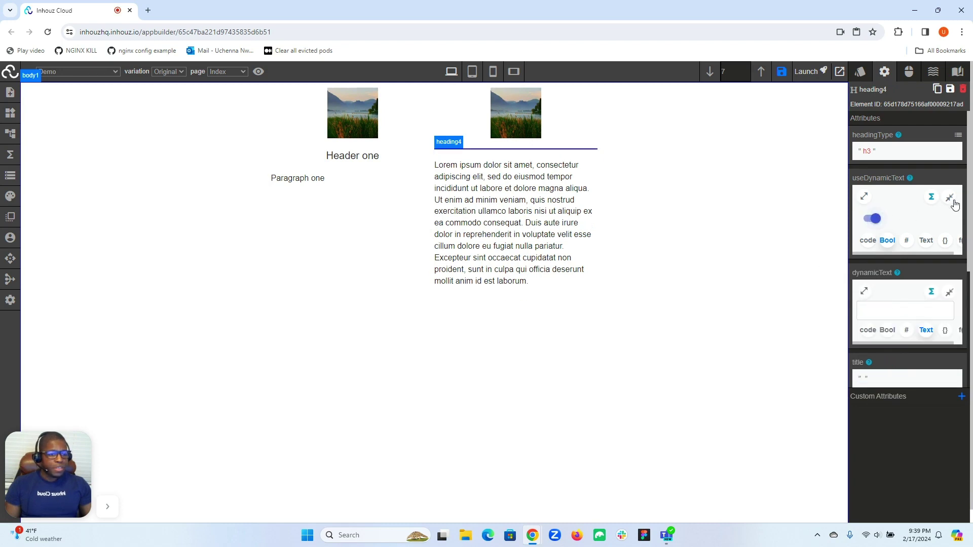
{"action": "left_click", "coordinate": [949, 198]}
{"action": "left_click", "coordinate": [879, 260]}
{"action": "left_click", "coordinate": [867, 281]}
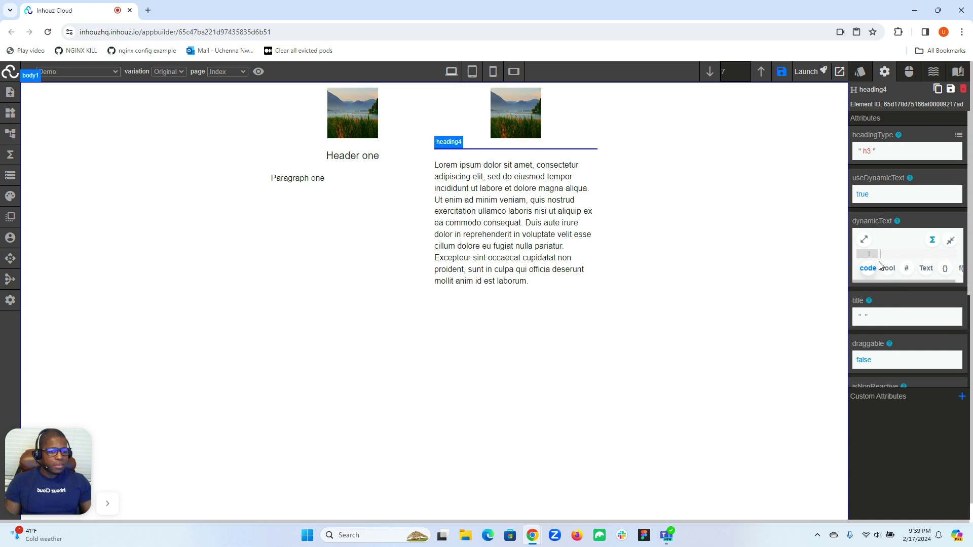
{"action": "type", "text": "PAR"}
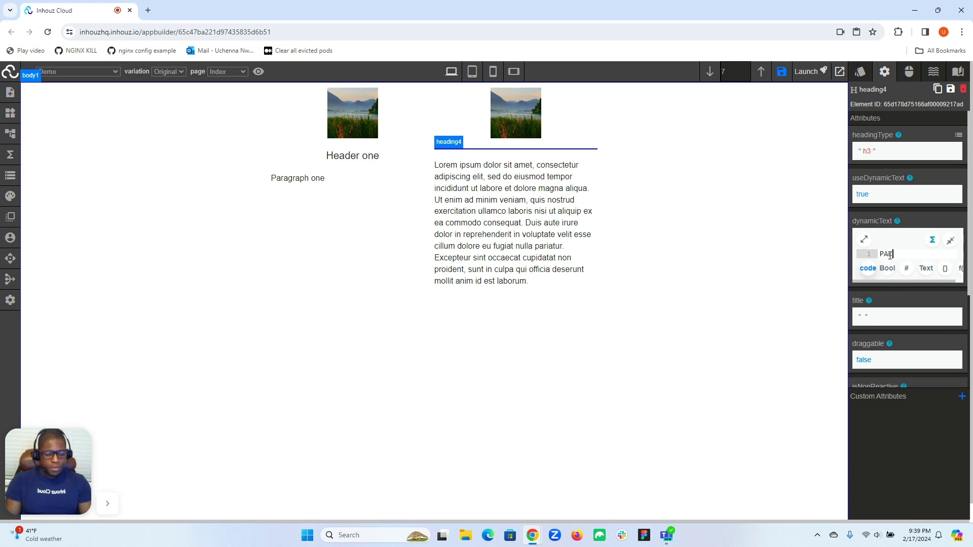
{"action": "type", "text": "AMETER.App_Data"}
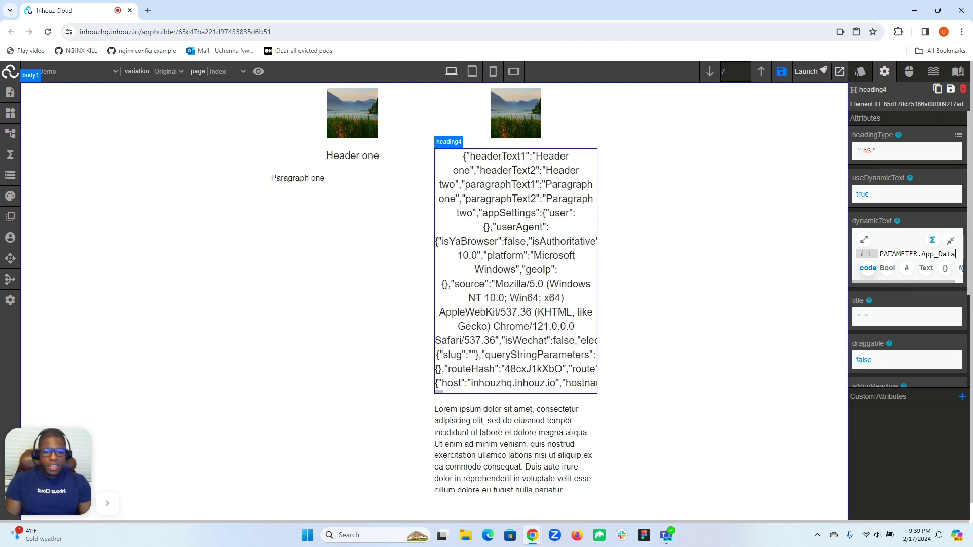
{"action": "type", "text": ".heade"}
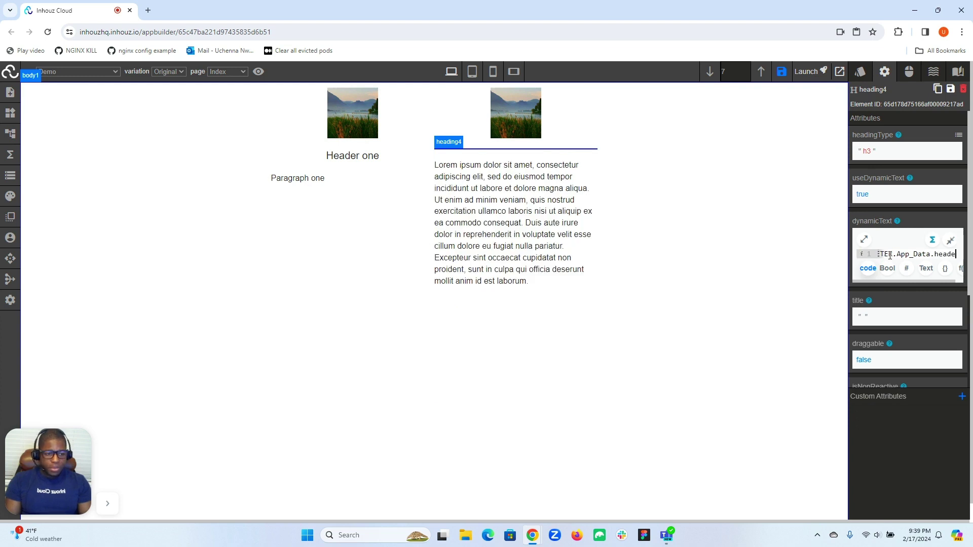
{"action": "type", "text": "rText2"}
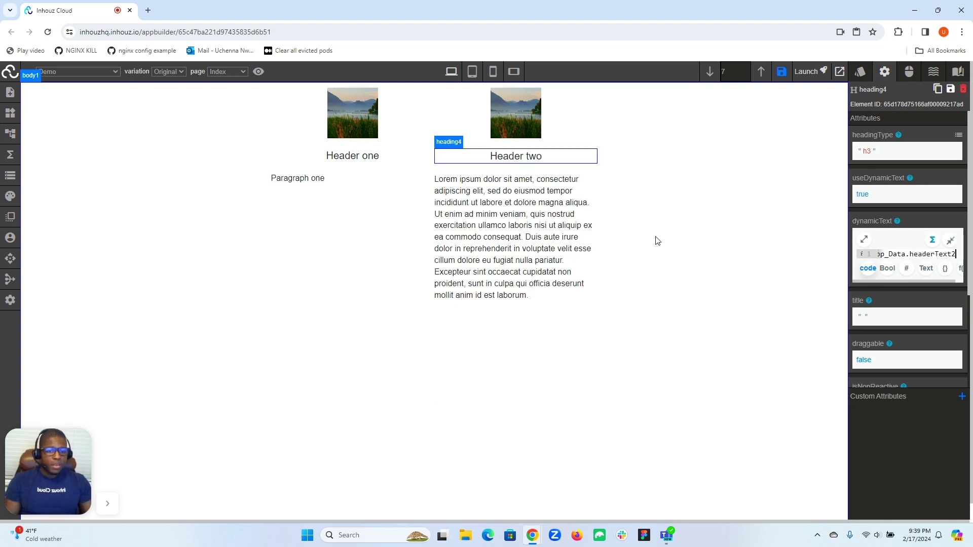
{"action": "left_click", "coordinate": [532, 224]}
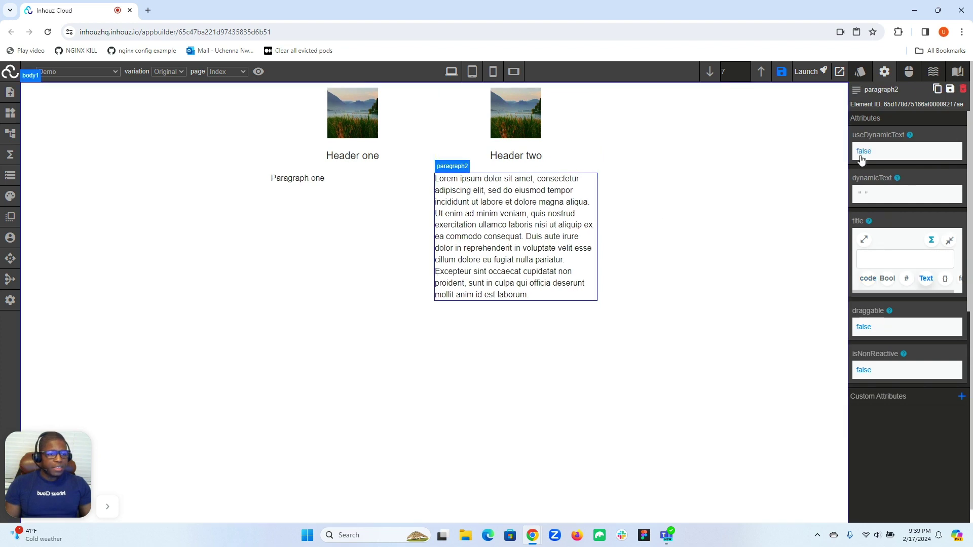
Enable dynamic text on paragraph2 and open its value in the expanded editor.
{"action": "left_click", "coordinate": [861, 155]}
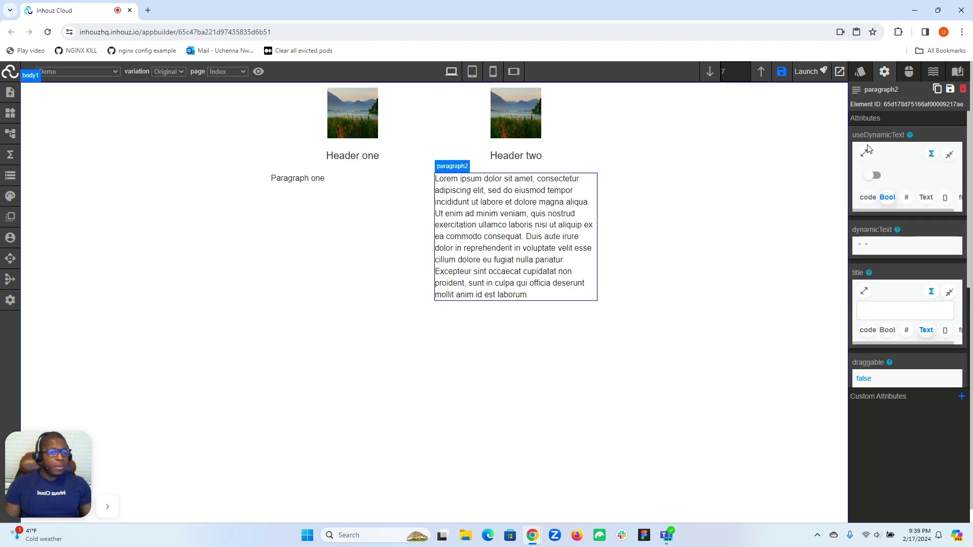
{"action": "left_click", "coordinate": [876, 176]}
{"action": "left_click", "coordinate": [865, 249]}
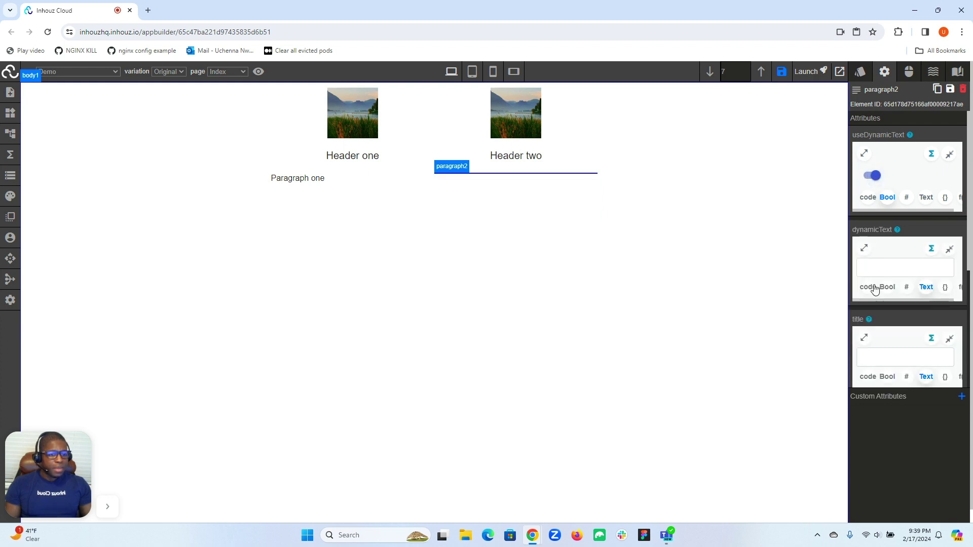
{"action": "left_click", "coordinate": [864, 248]}
{"action": "left_click", "coordinate": [442, 125]}
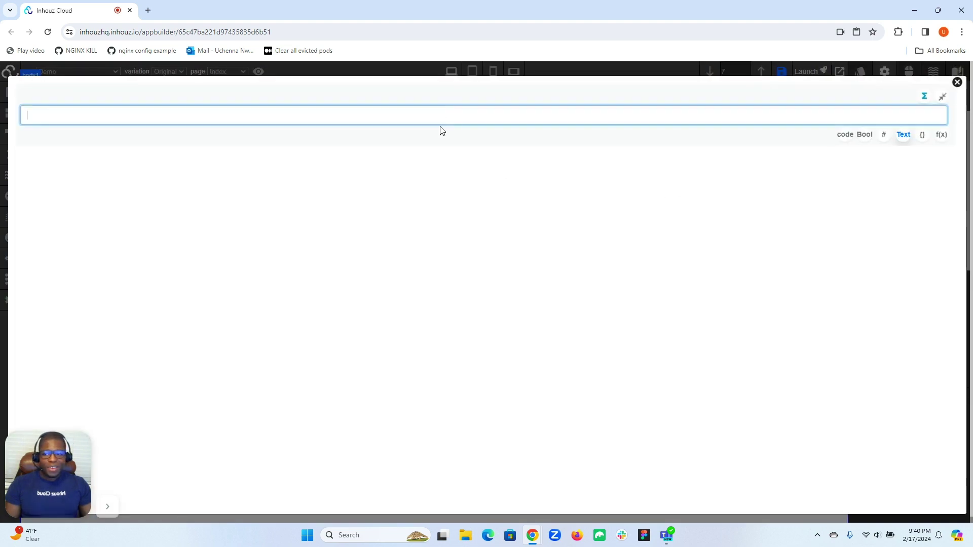
Insert the PARAMETER.App_Data reference into the paragraph's dynamic text value.
{"action": "type", "text": "pa"}
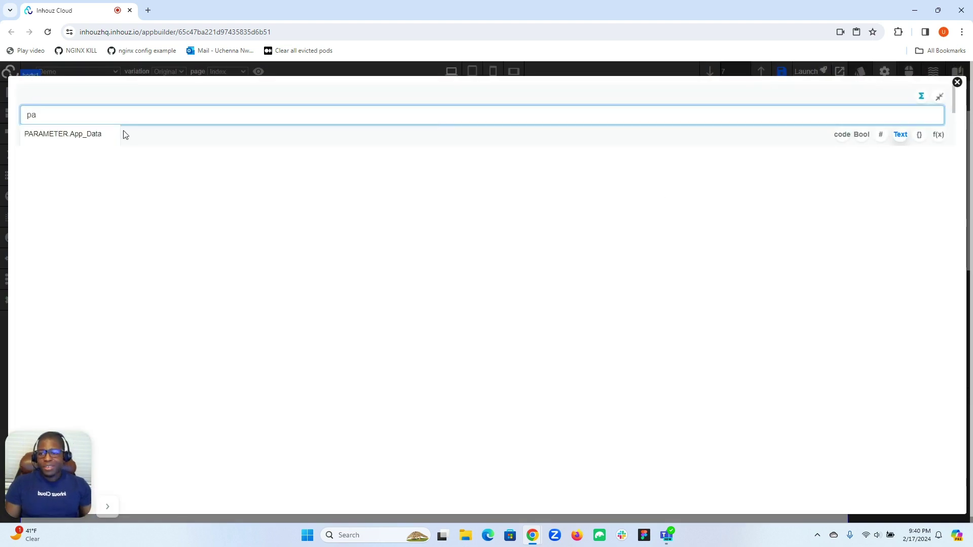
{"action": "left_click", "coordinate": [75, 135]}
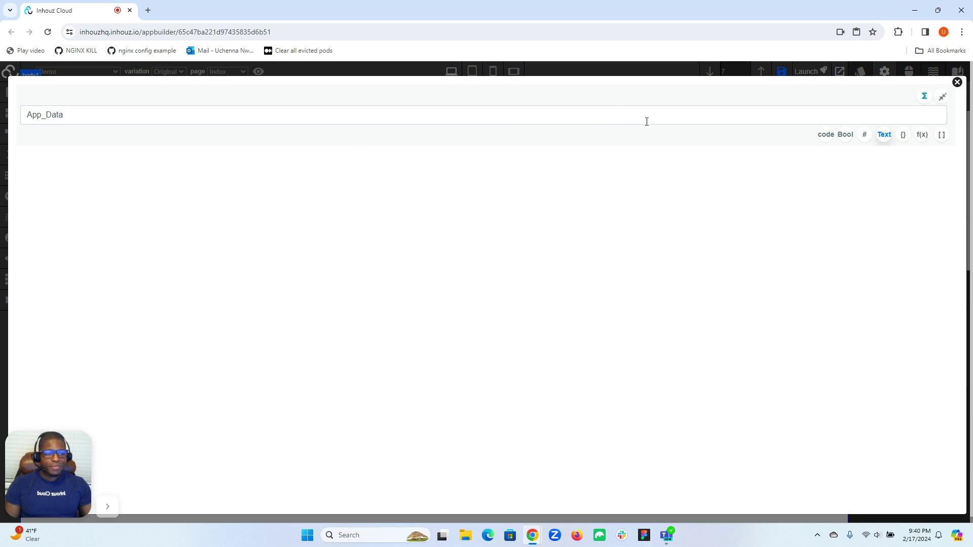
{"action": "double_click", "coordinate": [286, 119]}
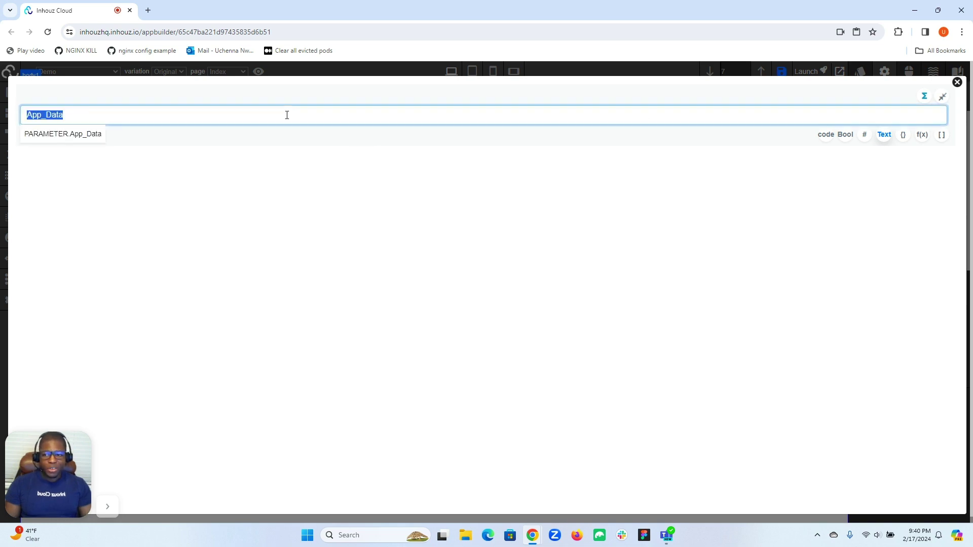
{"action": "key", "text": "BackSpace"}
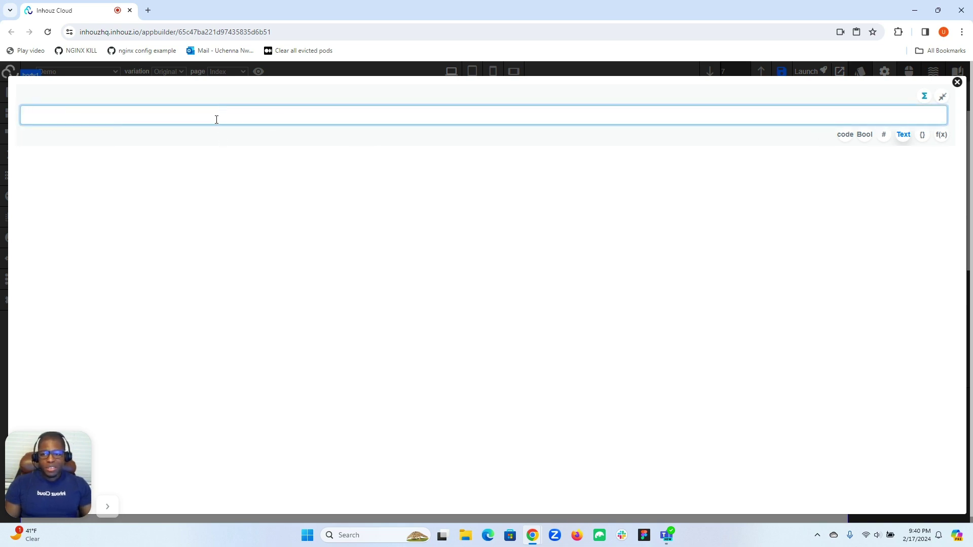
{"action": "type", "text": "pa"}
{"action": "scroll", "coordinate": [156, 137], "scroll_direction": "down", "scroll_amount": 2}
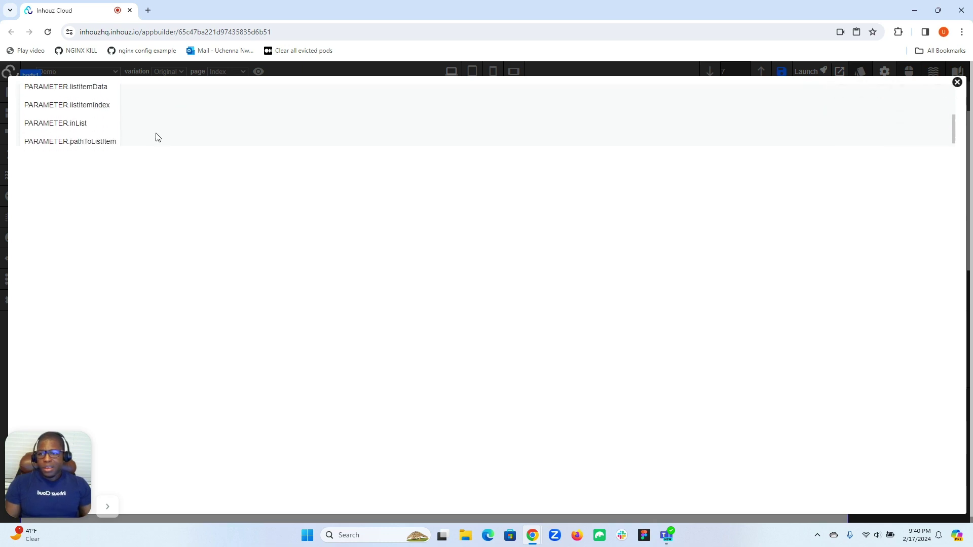
{"action": "key", "text": "Up"}
{"action": "key", "text": "Up"}
{"action": "key", "text": "Up"}
{"action": "scroll", "coordinate": [99, 128], "scroll_direction": "down", "scroll_amount": 2}
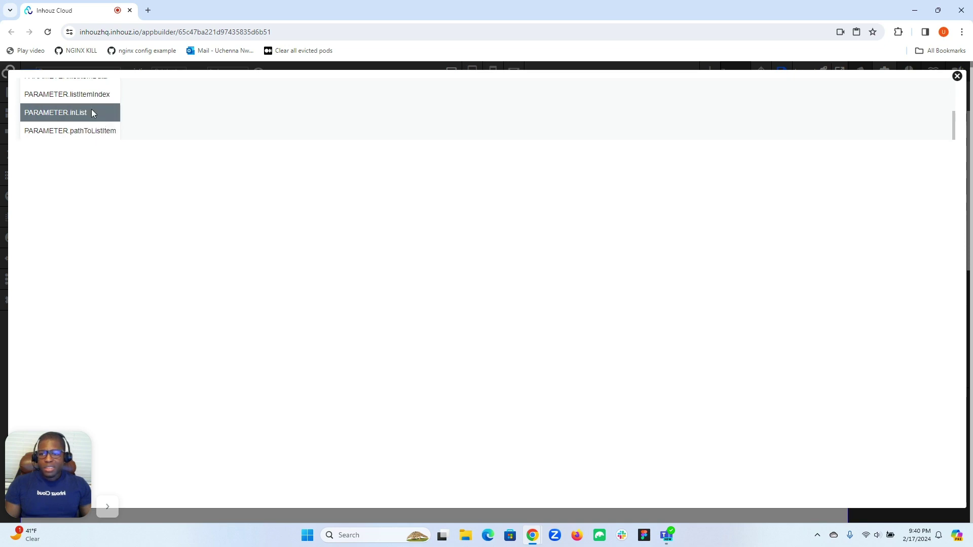
{"action": "scroll", "coordinate": [90, 134], "scroll_direction": "up", "scroll_amount": 3}
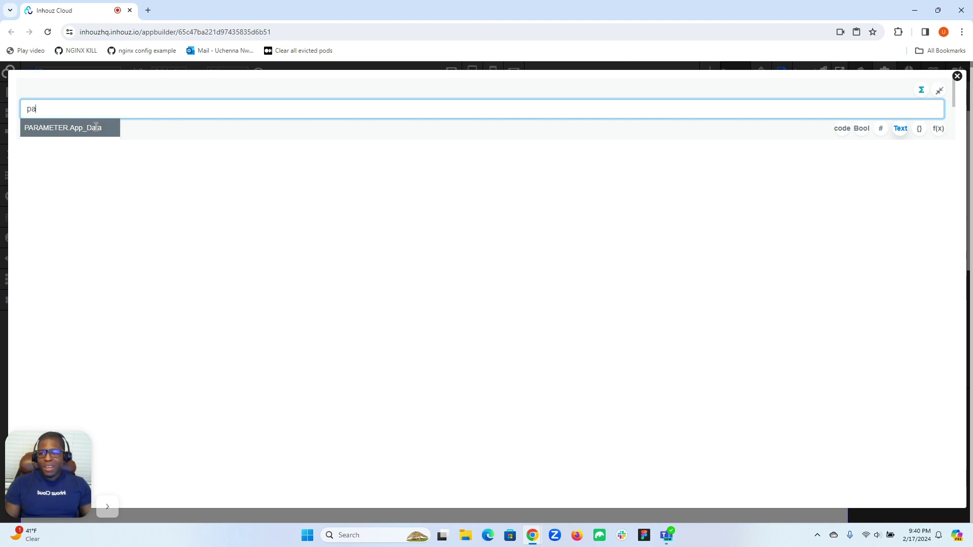
{"action": "left_click", "coordinate": [93, 128]}
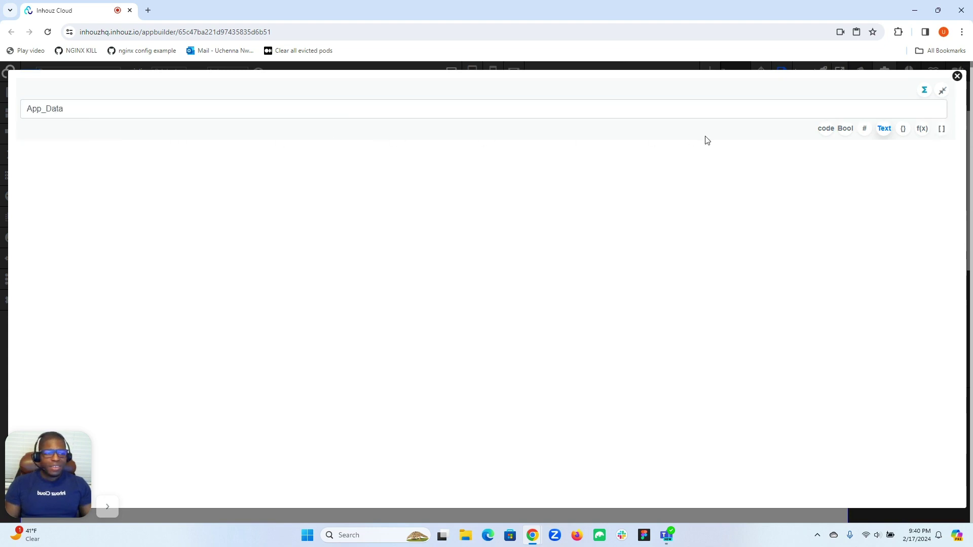
Turn the value into a list with a 'header' entry for headerText2, then close the editor.
{"action": "left_click", "coordinate": [941, 130]}
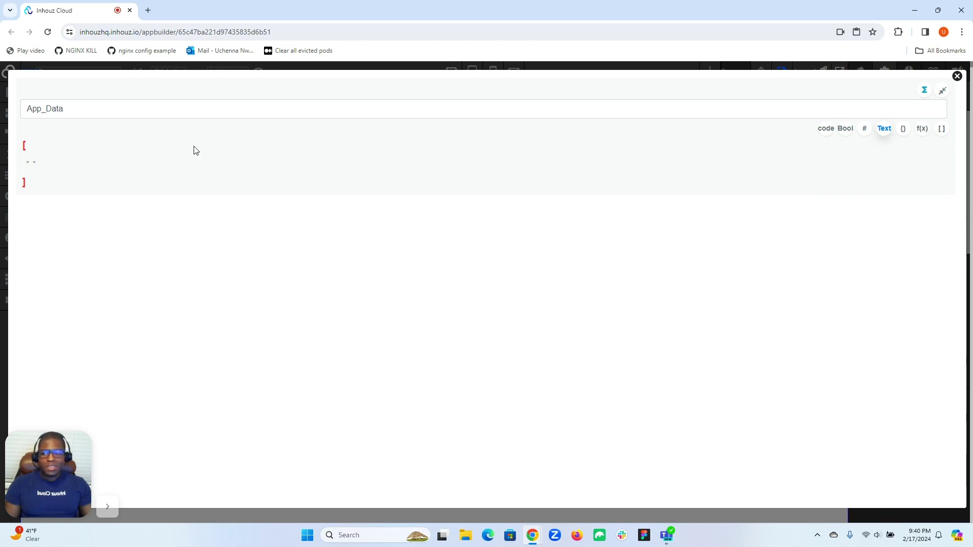
{"action": "left_click", "coordinate": [32, 166]}
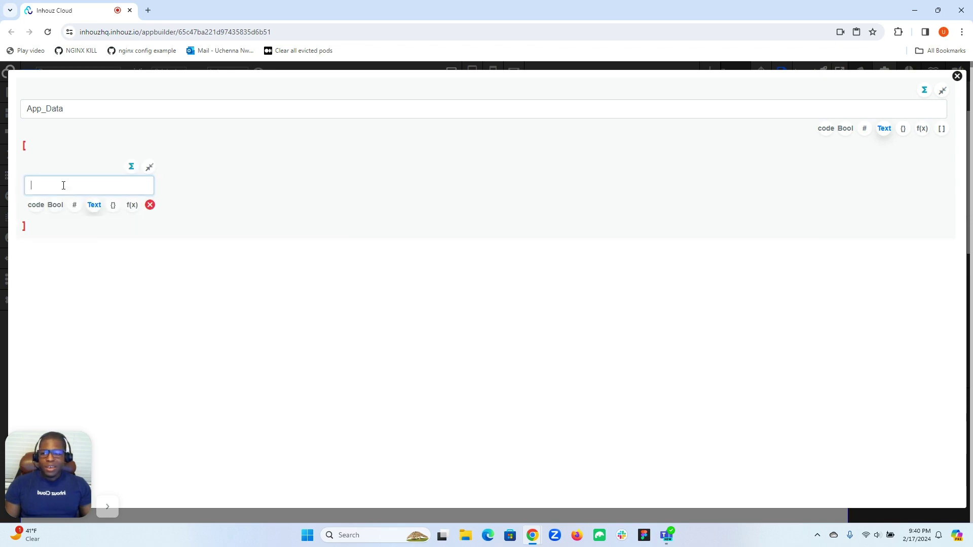
{"action": "type", "text": "headerText2"}
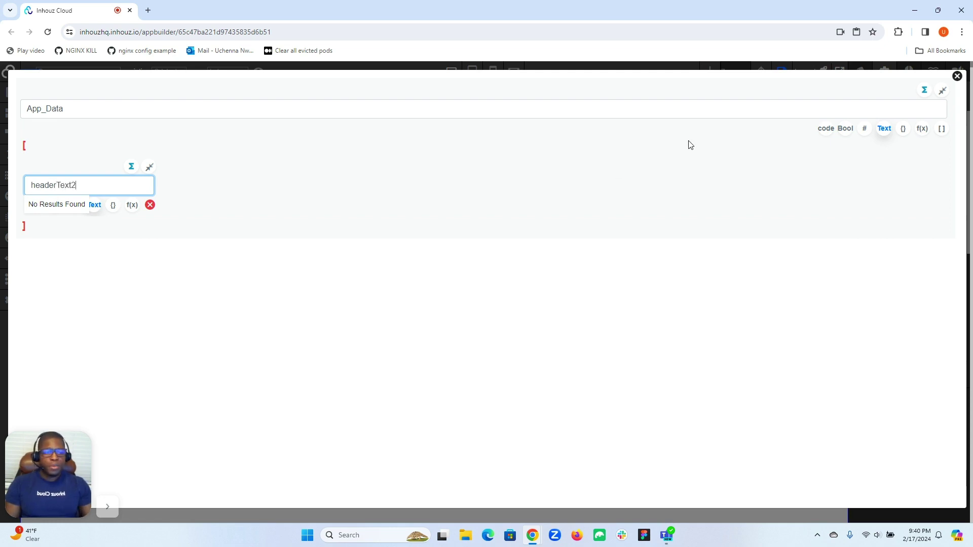
{"action": "left_click", "coordinate": [957, 76]}
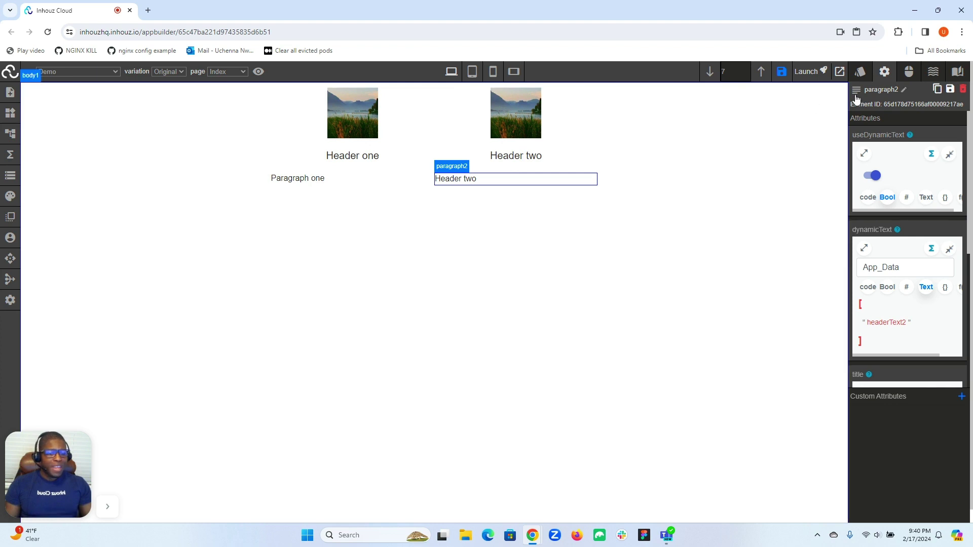
Add an Input element from the Elements panel as a full-width row below the cards.
{"action": "left_click", "coordinate": [860, 71]}
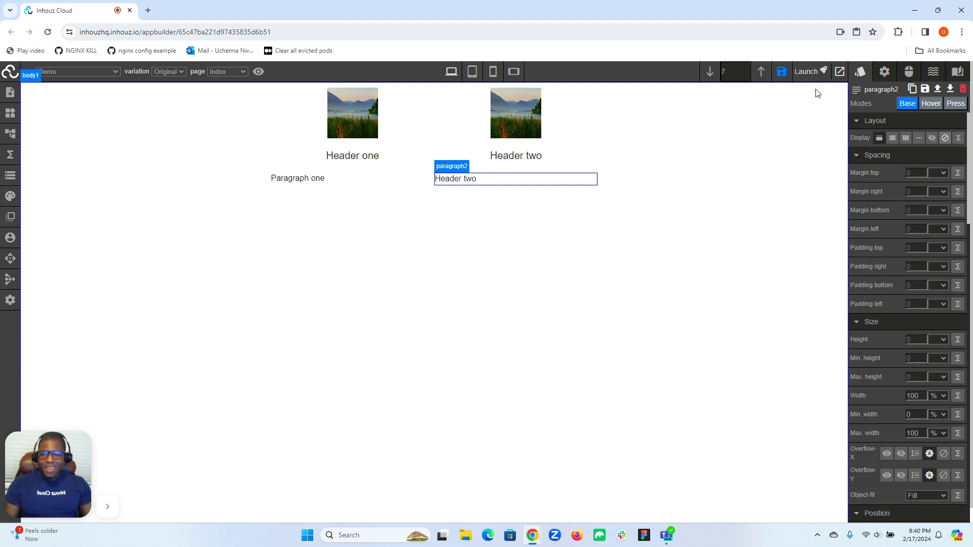
{"action": "left_click", "coordinate": [9, 114]}
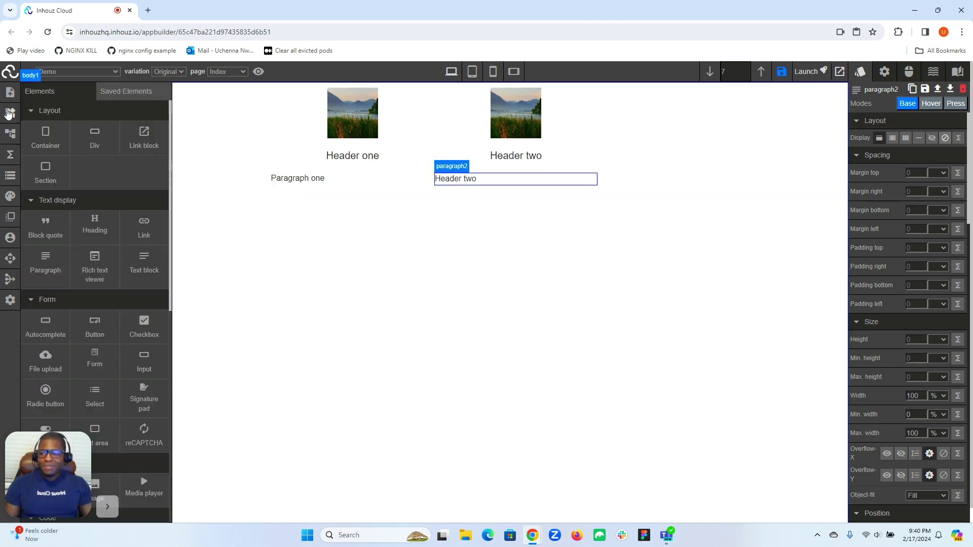
{"action": "left_click_drag", "start_coordinate": [124, 358], "coordinate": [268, 289]}
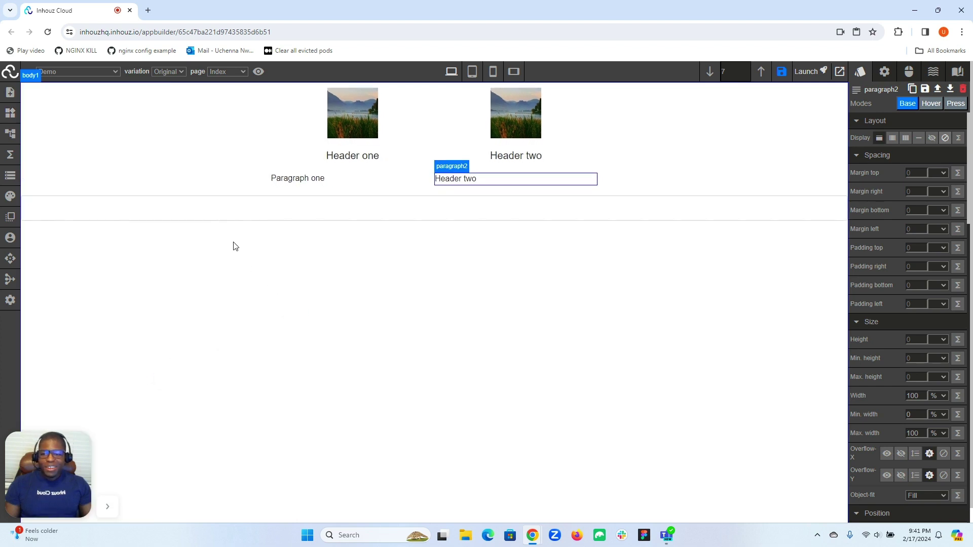
{"action": "left_click", "coordinate": [284, 211]}
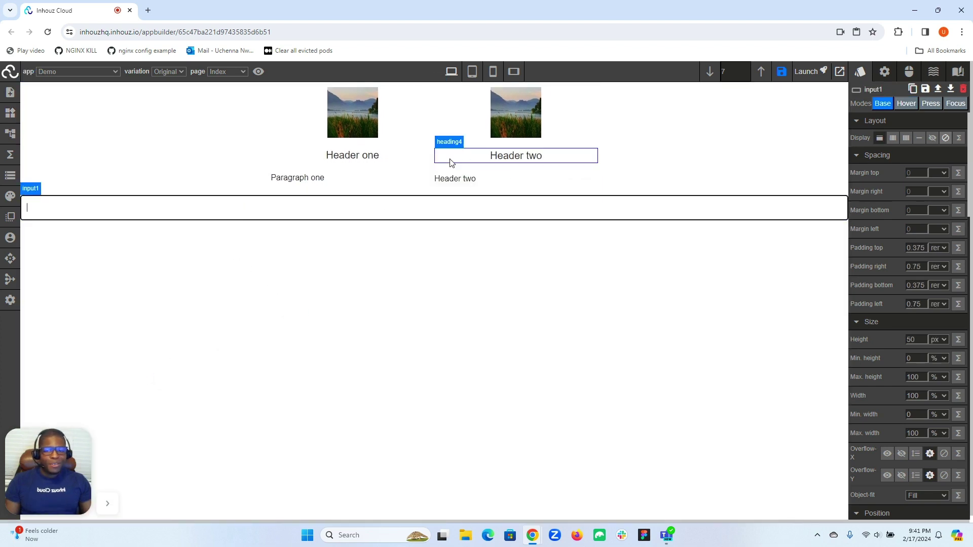
Inspect the dynamicText binding in the first paragraph's attributes.
{"action": "left_click", "coordinate": [333, 183]}
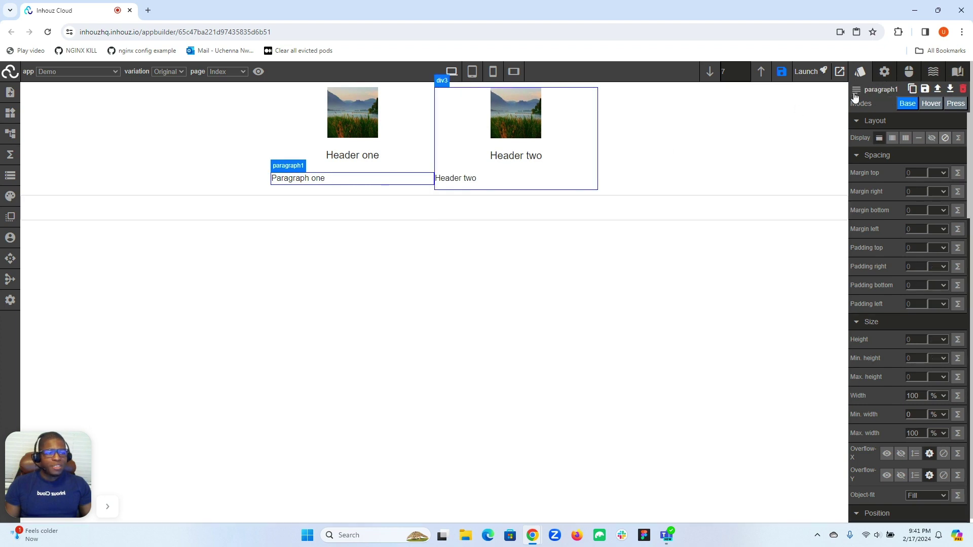
{"action": "left_click", "coordinate": [884, 73]}
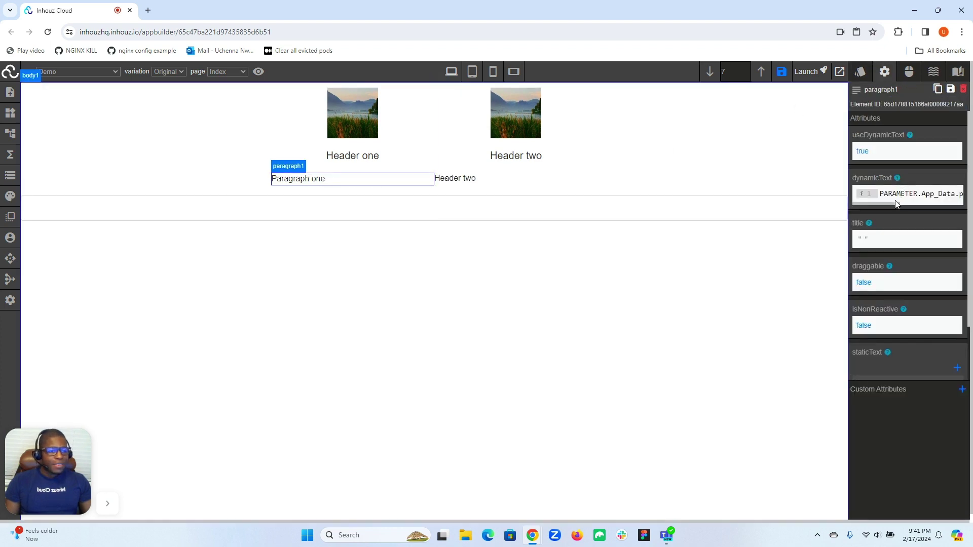
{"action": "left_click_drag", "start_coordinate": [891, 203], "coordinate": [918, 202]}
{"action": "left_click", "coordinate": [918, 196]}
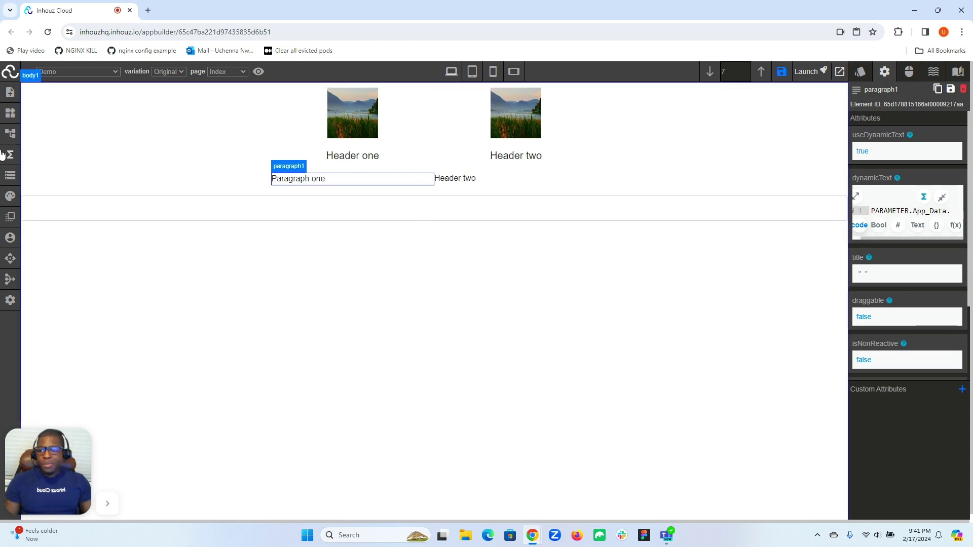
Copy the paragraphText1 key from the app data JSON, then select input1.
{"action": "left_click", "coordinate": [11, 176]}
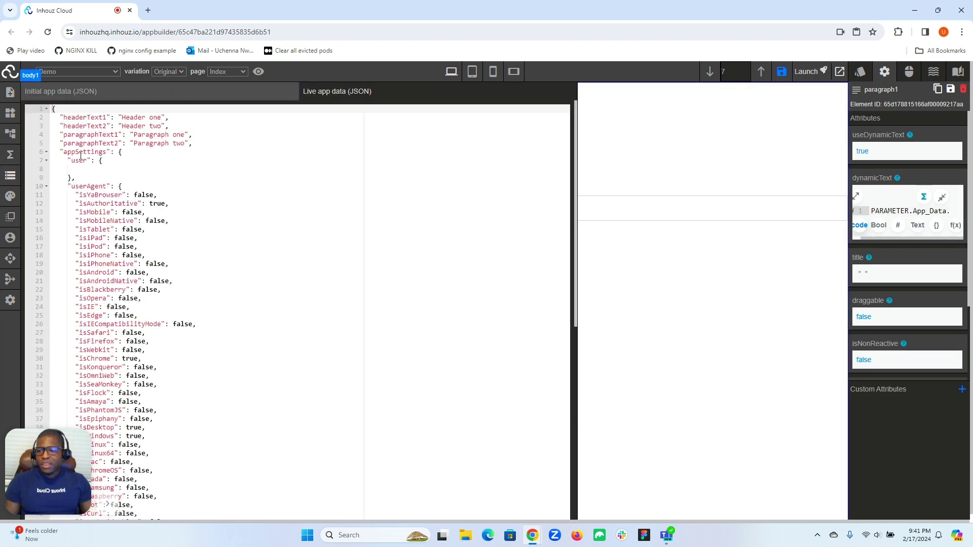
{"action": "double_click", "coordinate": [100, 136]}
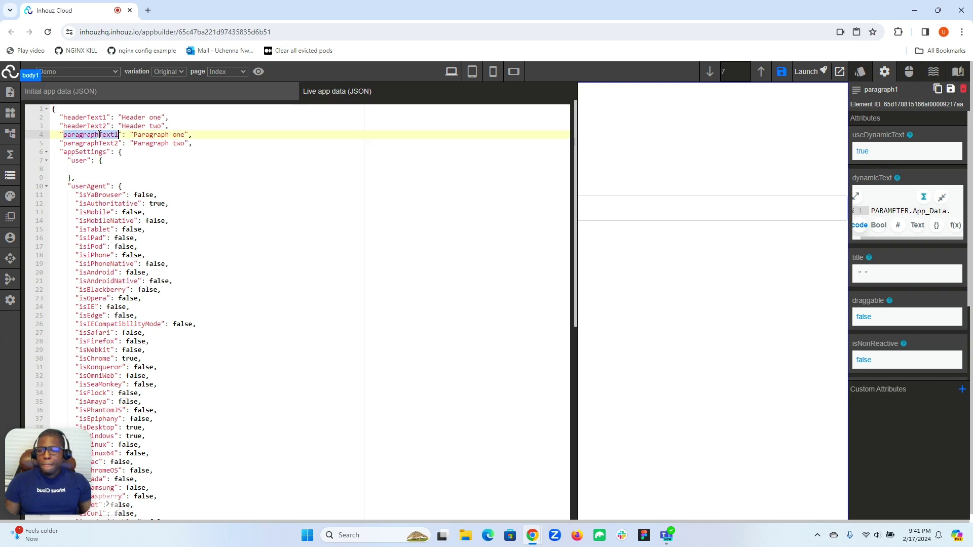
{"action": "right_click", "coordinate": [100, 135]}
{"action": "left_click", "coordinate": [130, 182]}
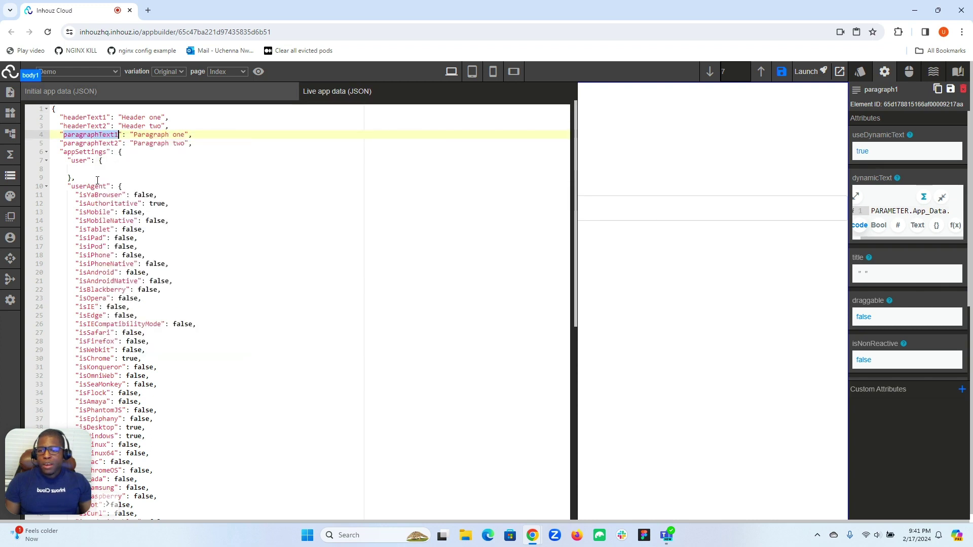
{"action": "left_click", "coordinate": [10, 176]}
{"action": "left_click", "coordinate": [125, 203]}
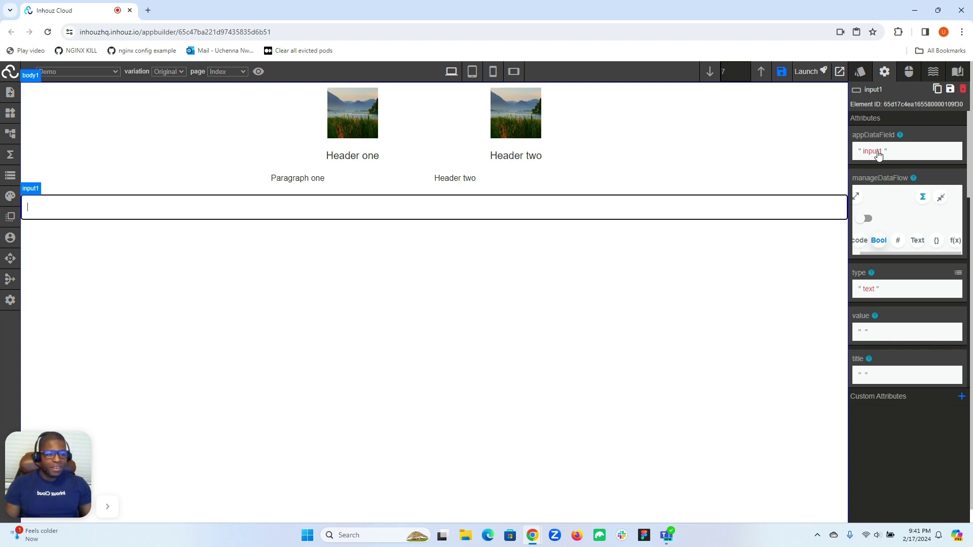
Expand and collapse input1's manageDataFlow value to inspect it.
{"action": "left_click", "coordinate": [856, 197]}
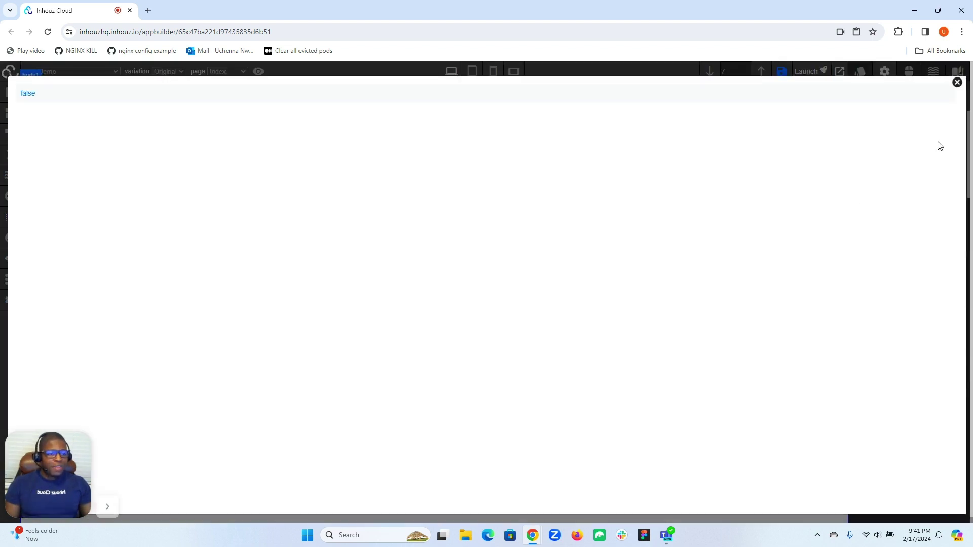
{"action": "left_click", "coordinate": [956, 82]}
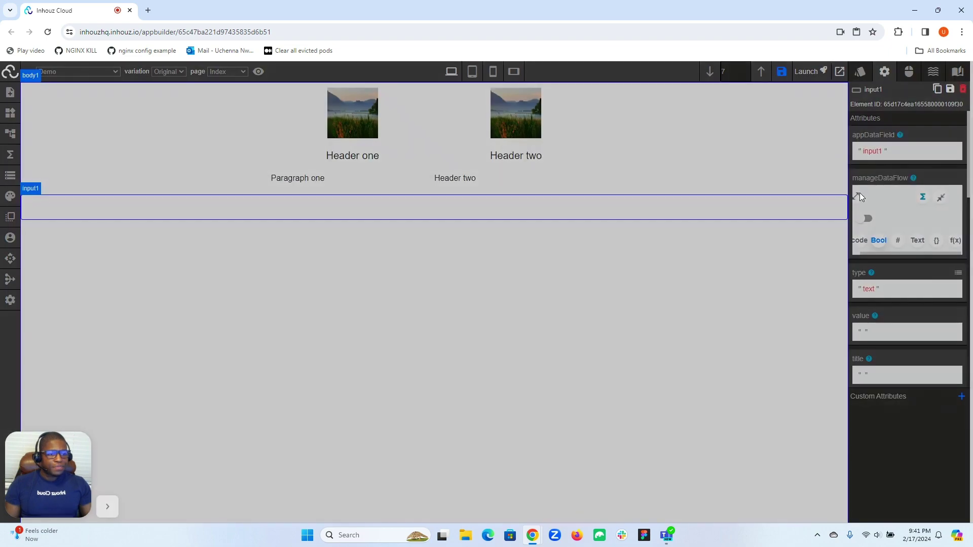
{"action": "left_click", "coordinate": [857, 197]}
{"action": "left_click", "coordinate": [957, 81]}
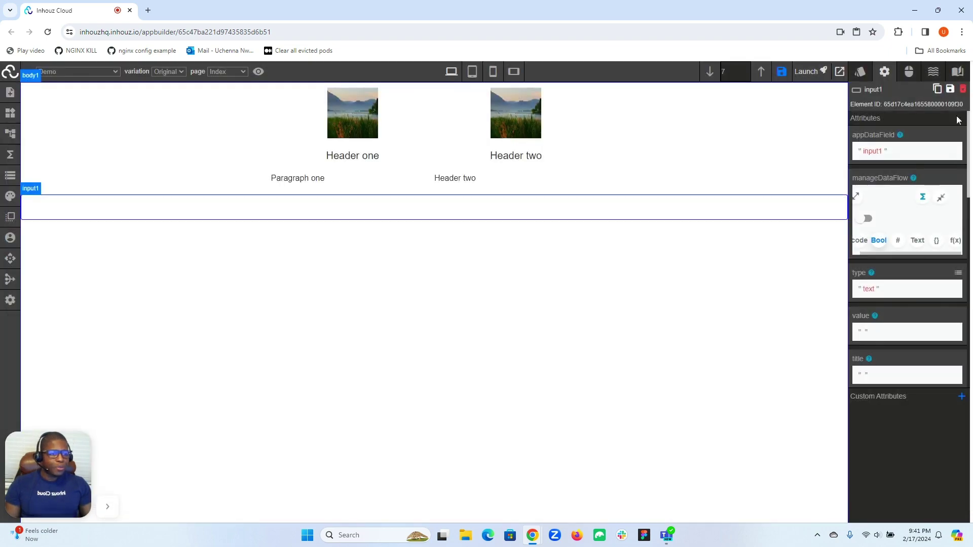
{"action": "left_click", "coordinate": [945, 199]}
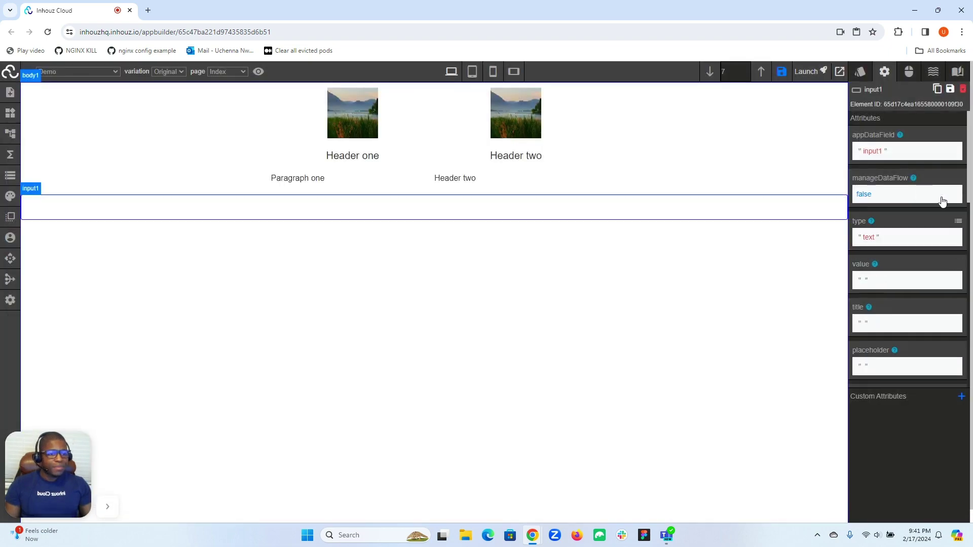
Replace input1's appDataField value with the pasted paragraphText1 and commit it.
{"action": "left_click", "coordinate": [864, 158]}
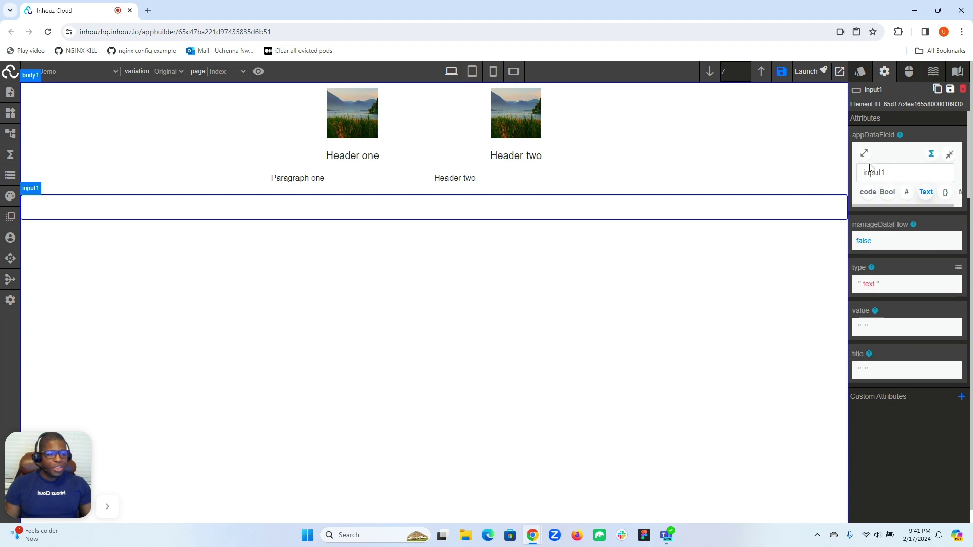
{"action": "double_click", "coordinate": [874, 173]}
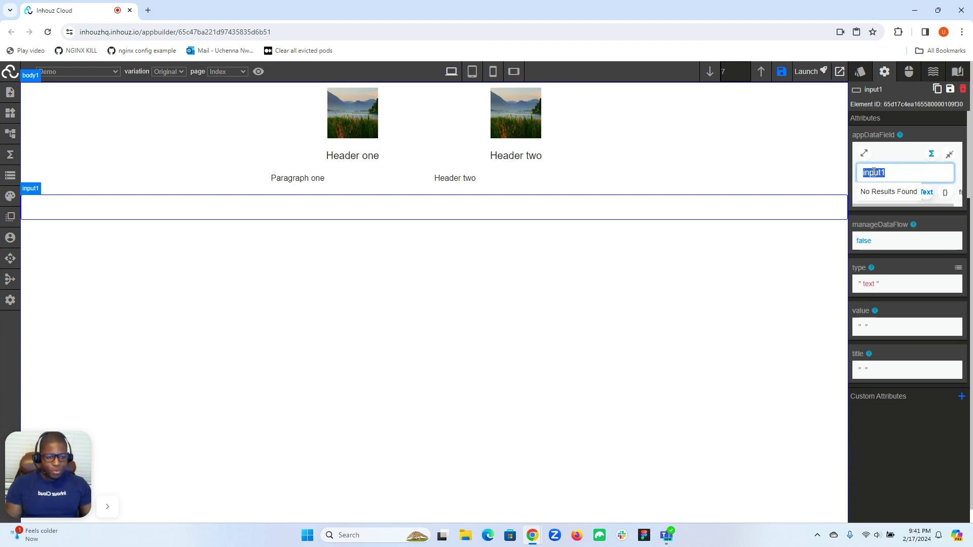
{"action": "key", "text": "ctrl+v"}
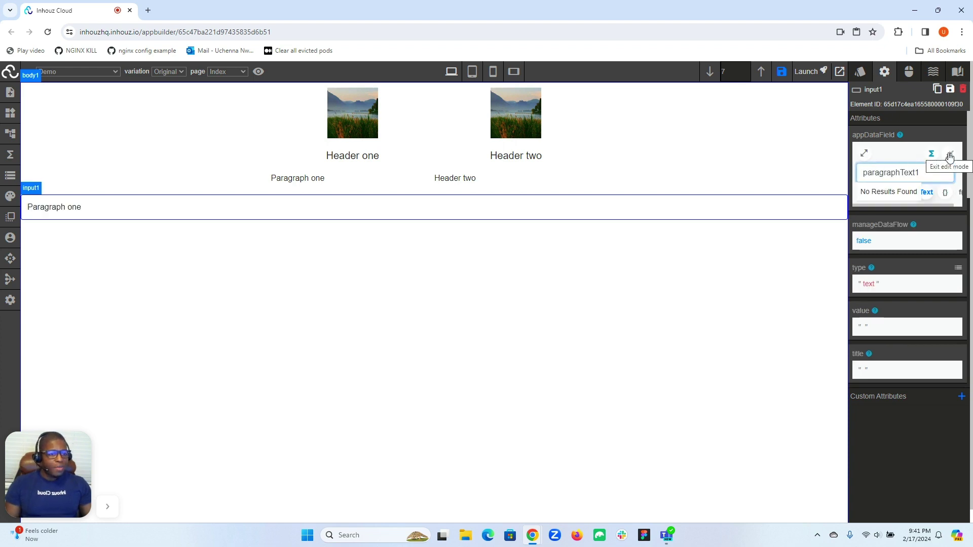
{"action": "left_click", "coordinate": [950, 155]}
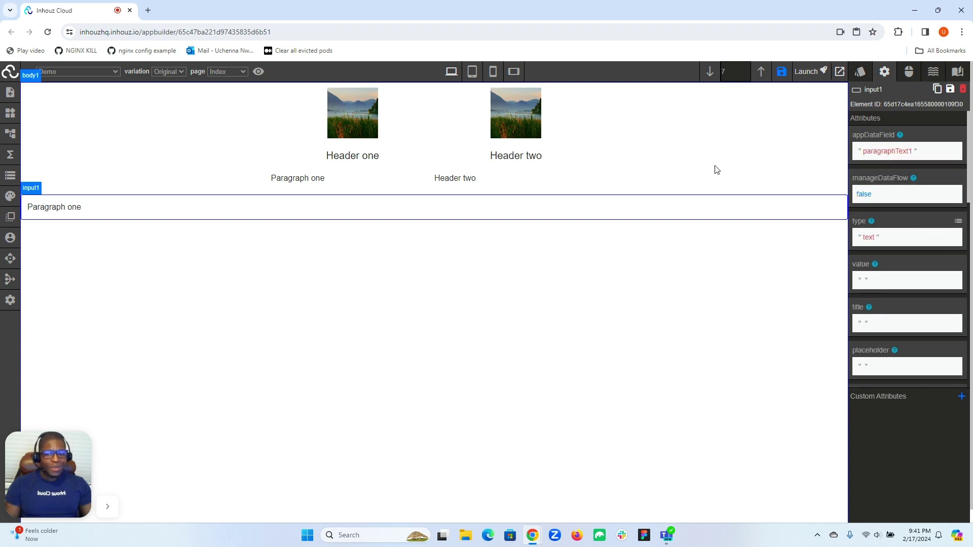
Replace the input's text with 'Today is a beautiful day to work with a low-code platform'.
{"action": "left_click", "coordinate": [249, 207]}
{"action": "key", "text": "ctrl+shift+Left"}
{"action": "key", "text": "ctrl+shift+Left"}
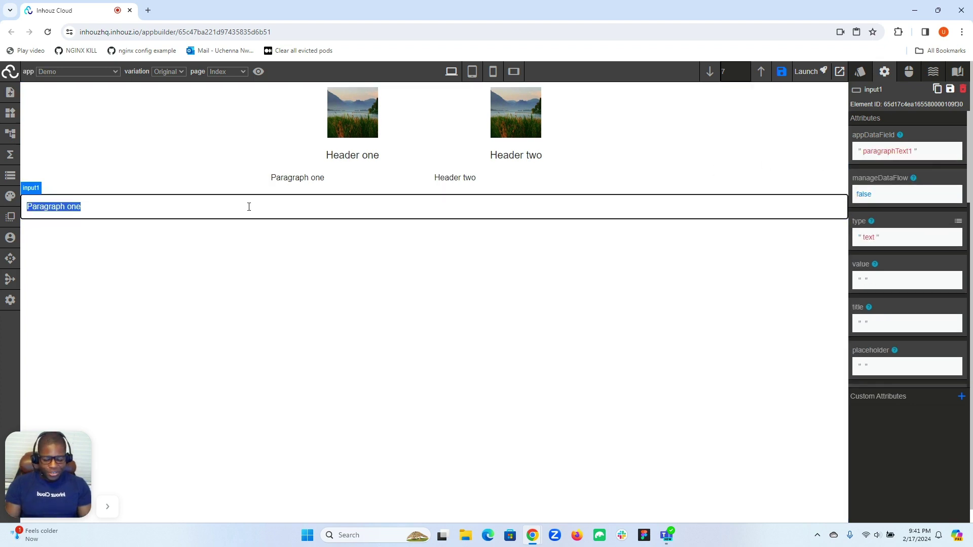
{"action": "type", "text": "Today"}
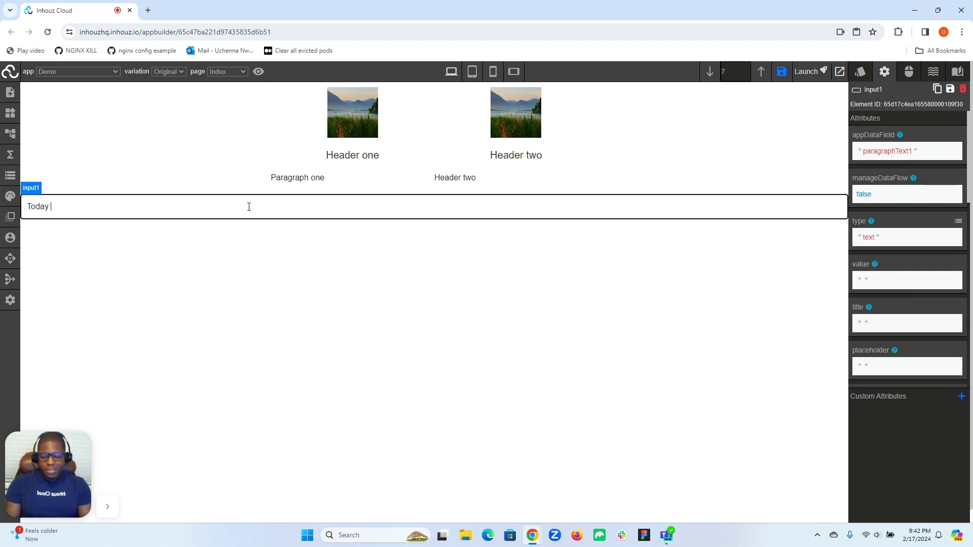
{"action": "type", "text": " is a beautiful da"}
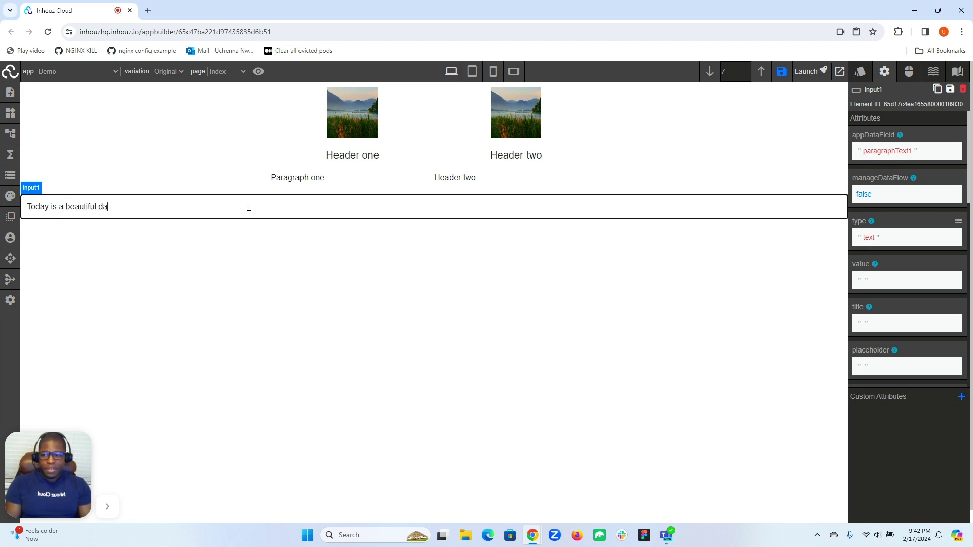
{"action": "type", "text": "y to work with "}
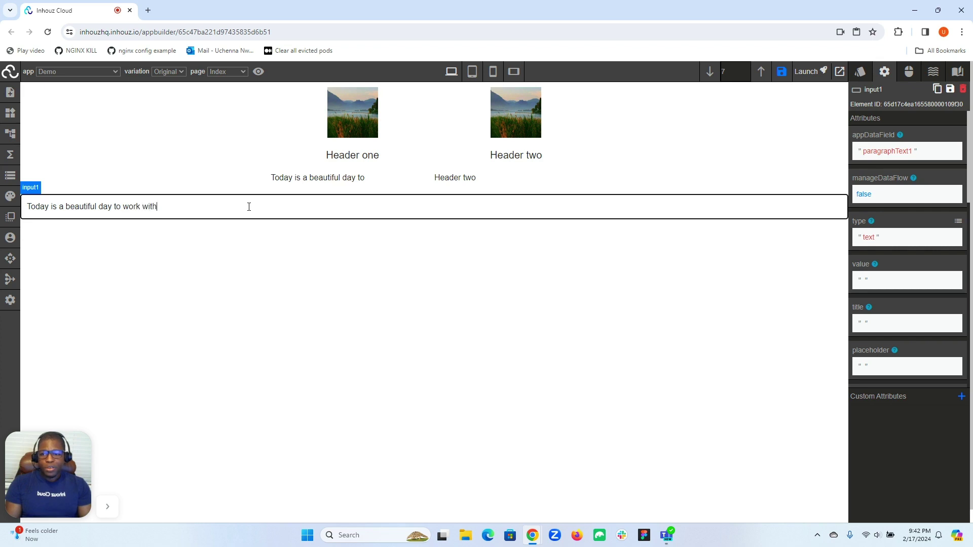
{"action": "type", "text": "a lo"}
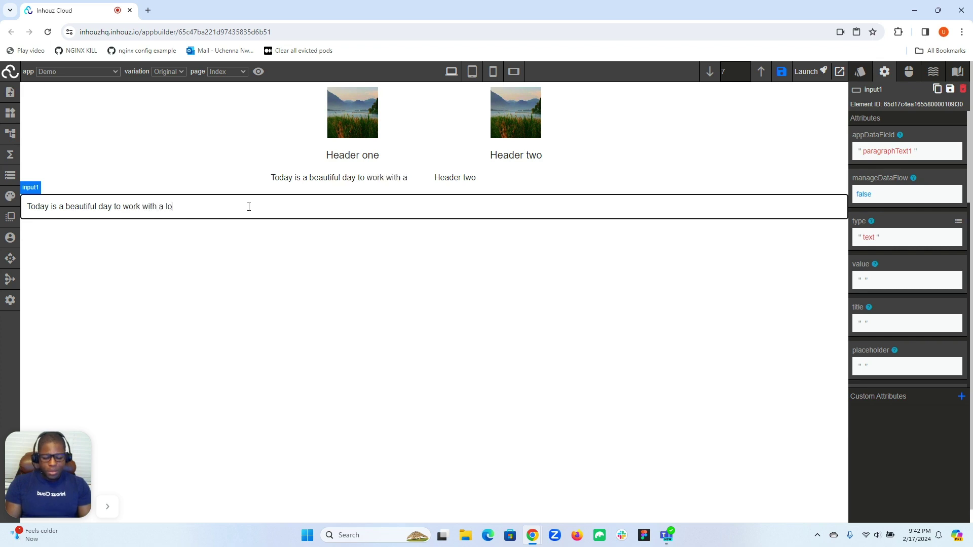
{"action": "type", "text": "w-code platform"}
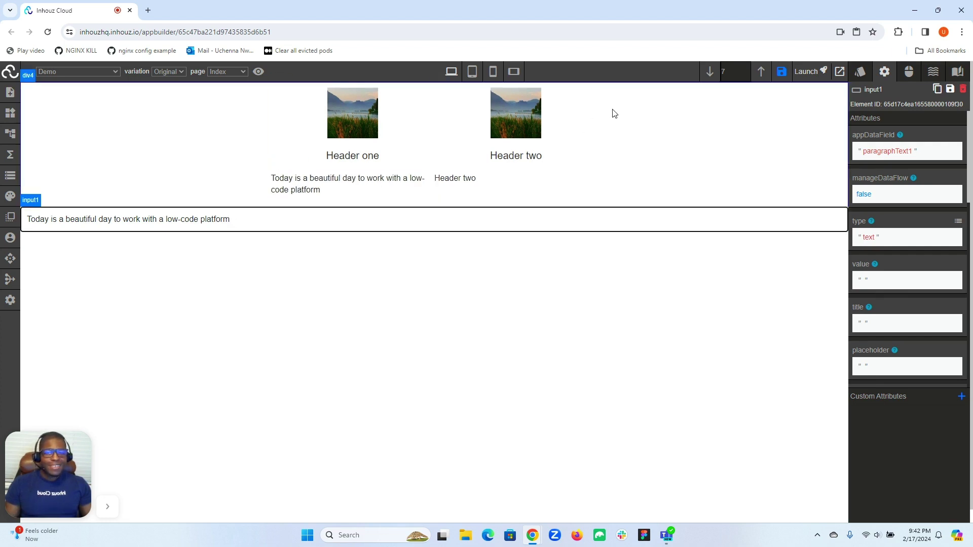
{"action": "left_click", "coordinate": [107, 506]}
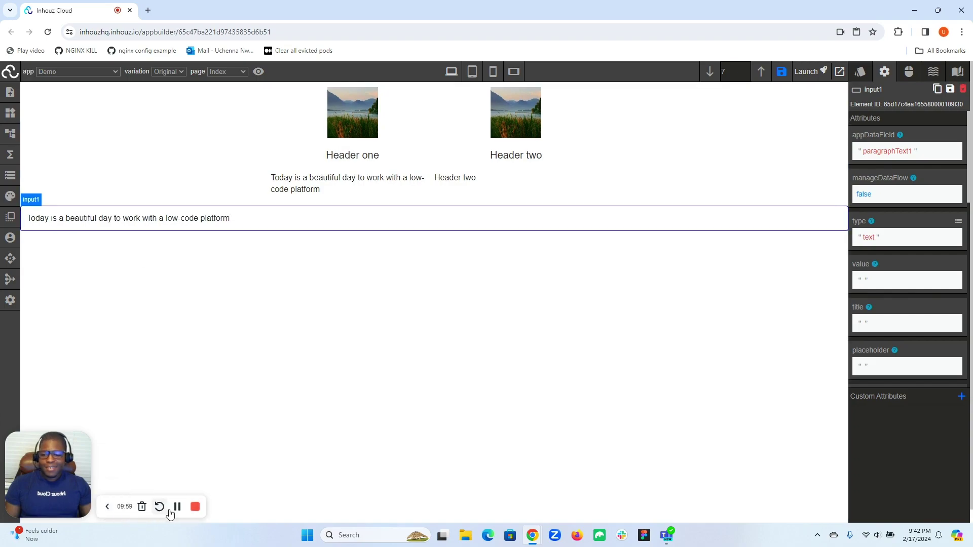